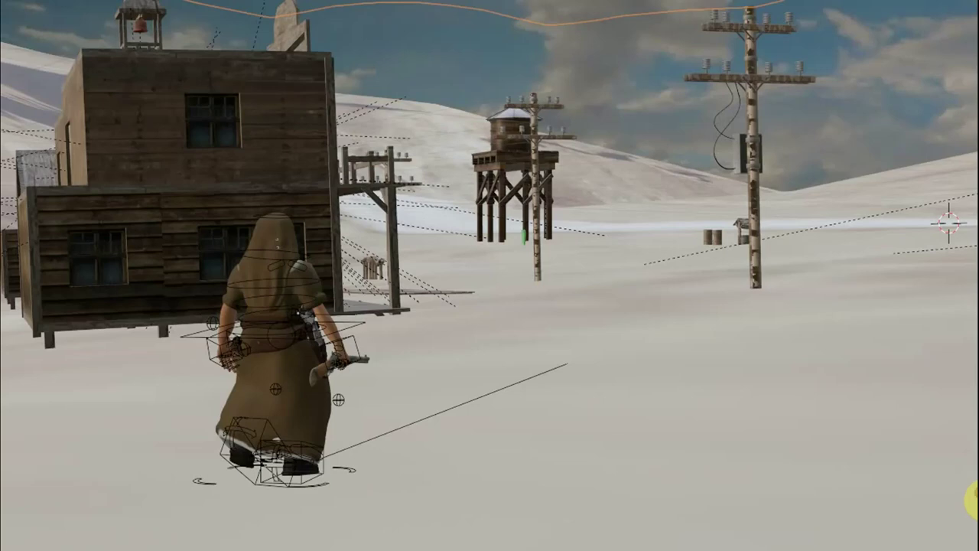
Deselect the wire, rewind, hide overlays and play the nun's walk through to frame 288
click(971, 501)
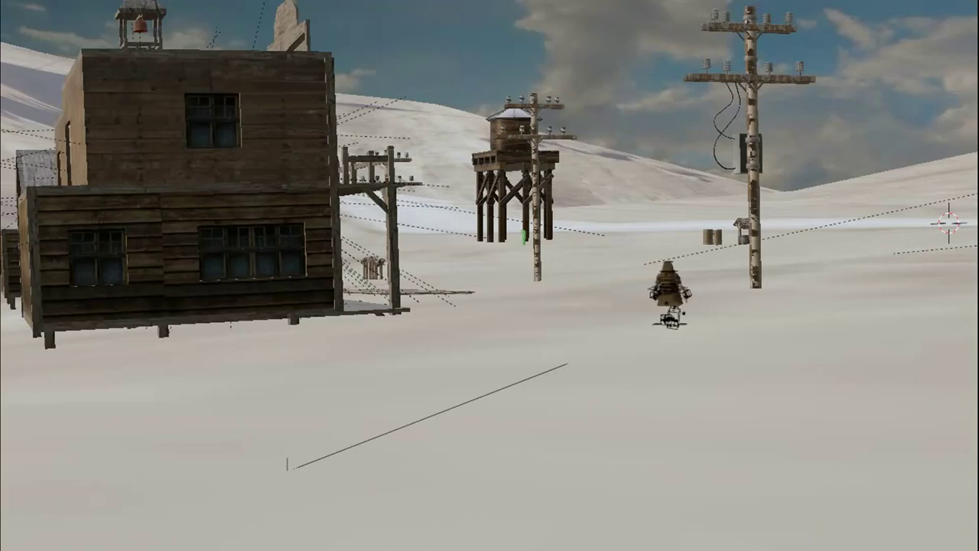
key(space)
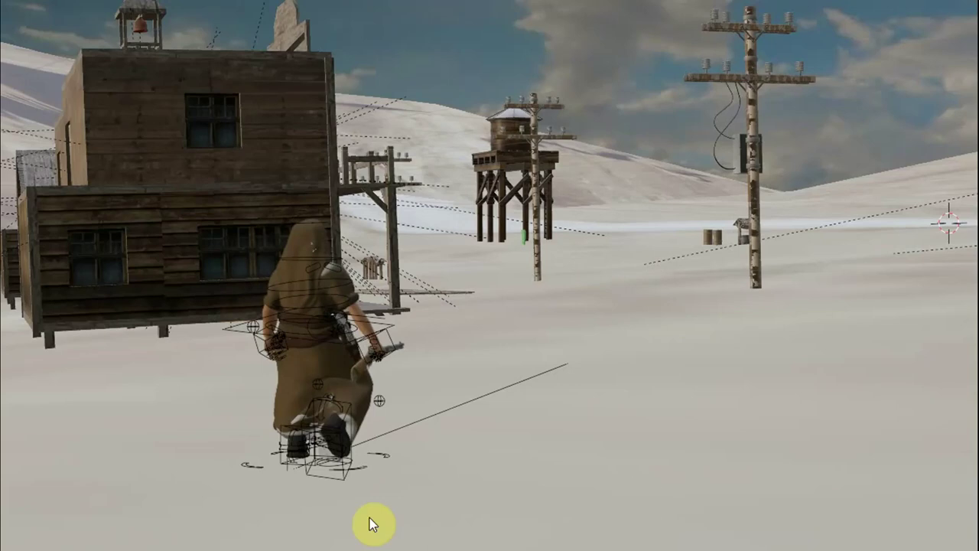
key(g)
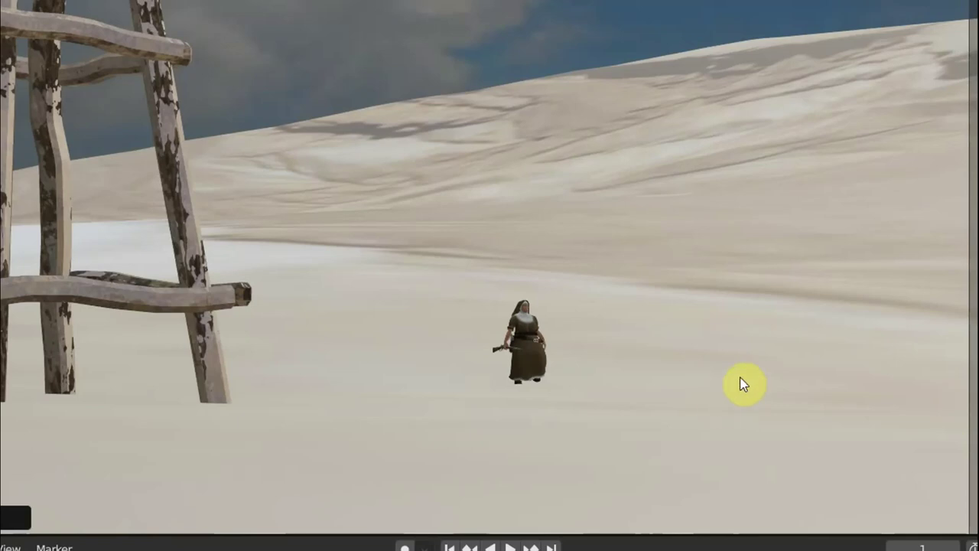
key(space)
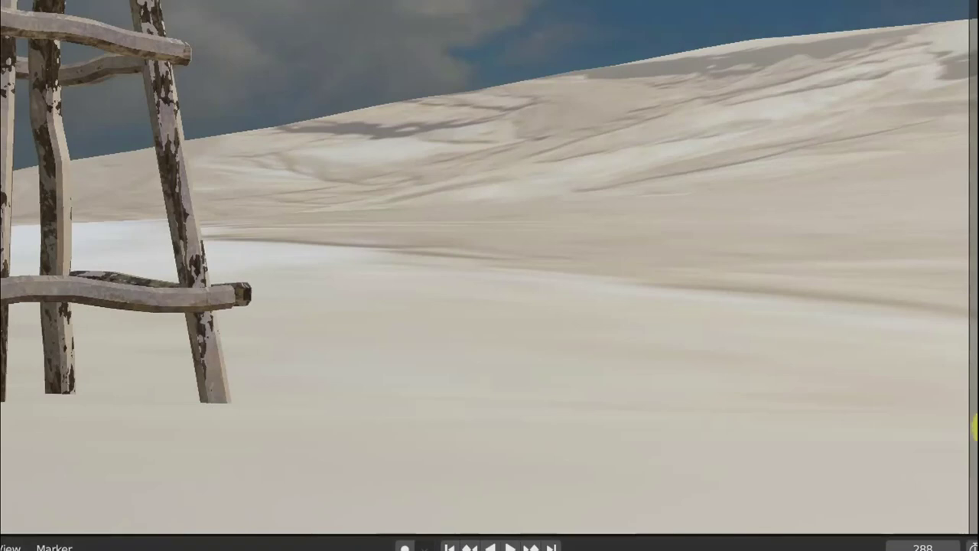
Walk the view up to the western buildings and select the nun's rig with its rifle
key(shift+grave)
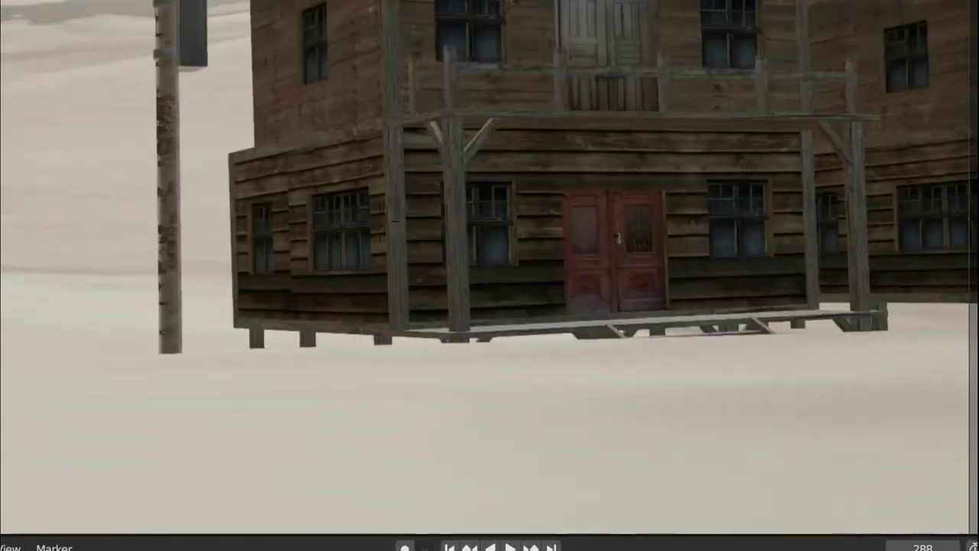
key(Return)
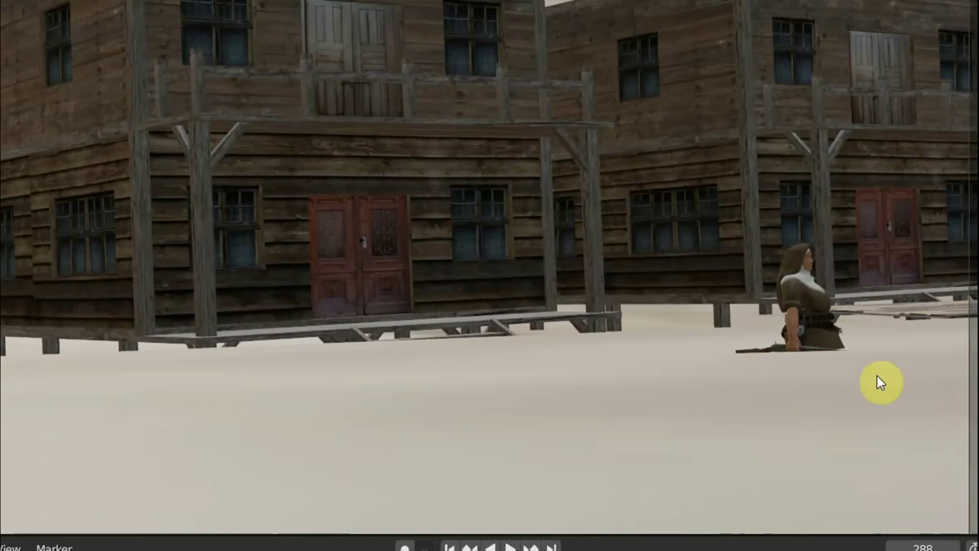
click(794, 317)
click(834, 261)
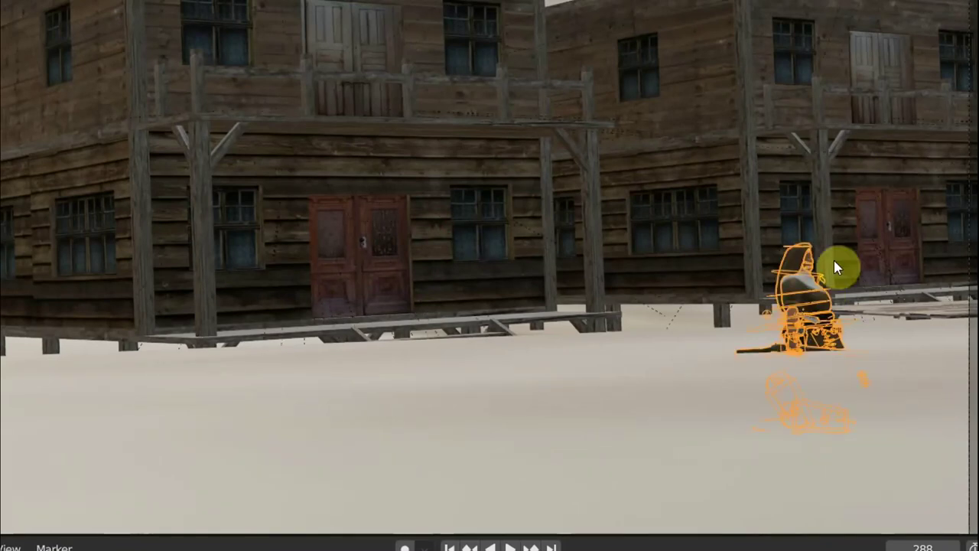
click(813, 316)
Raise the rig until the nun's feet rest on the snow surface
drag(813, 315, 805, 280)
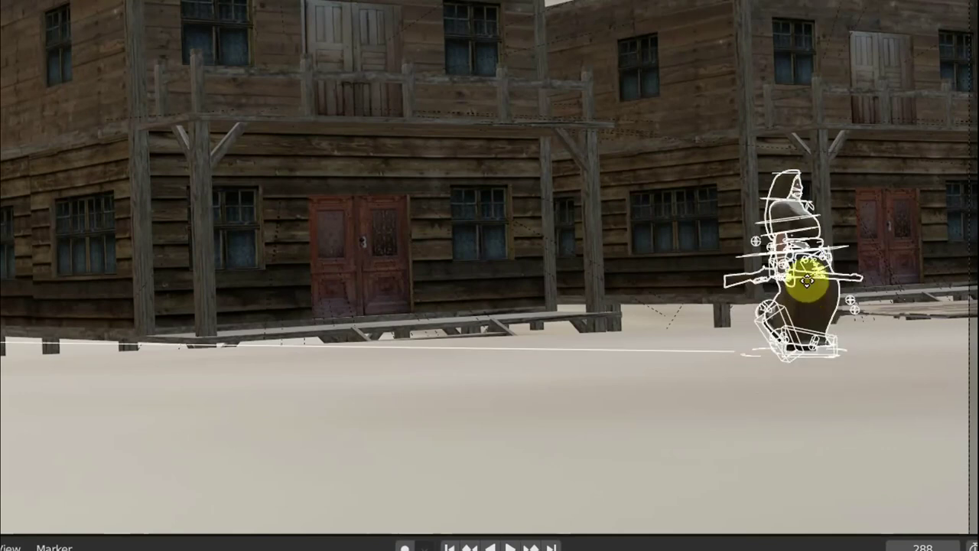
click(808, 294)
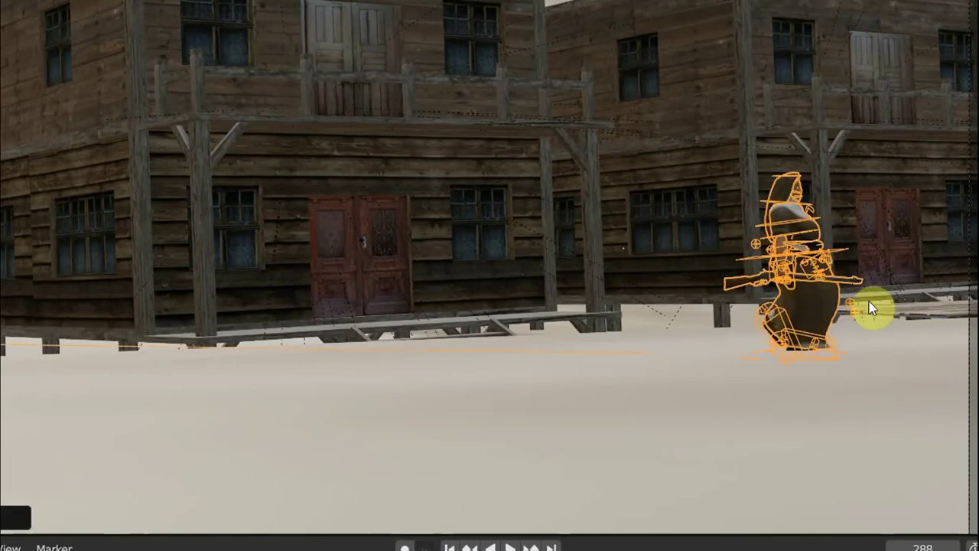
click(907, 313)
drag(905, 299, 852, 273)
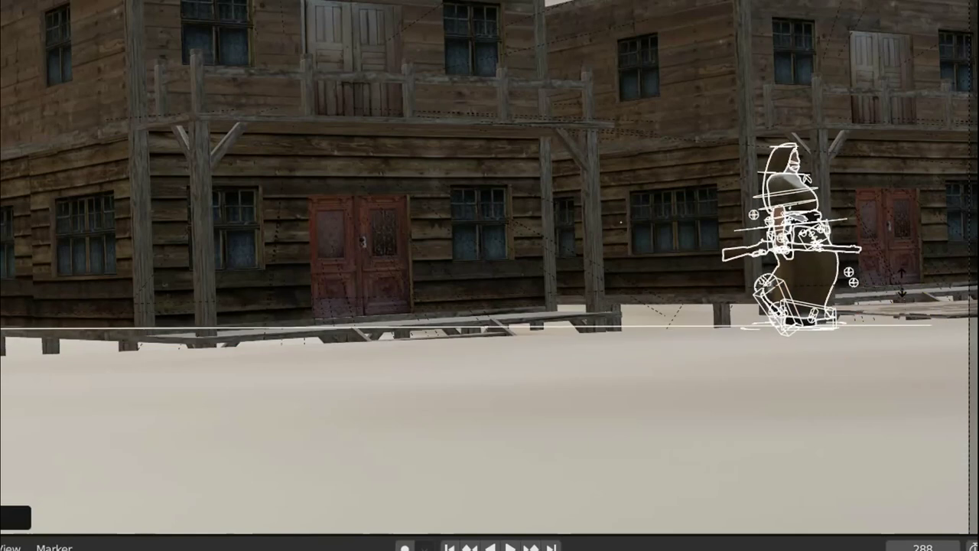
click(899, 295)
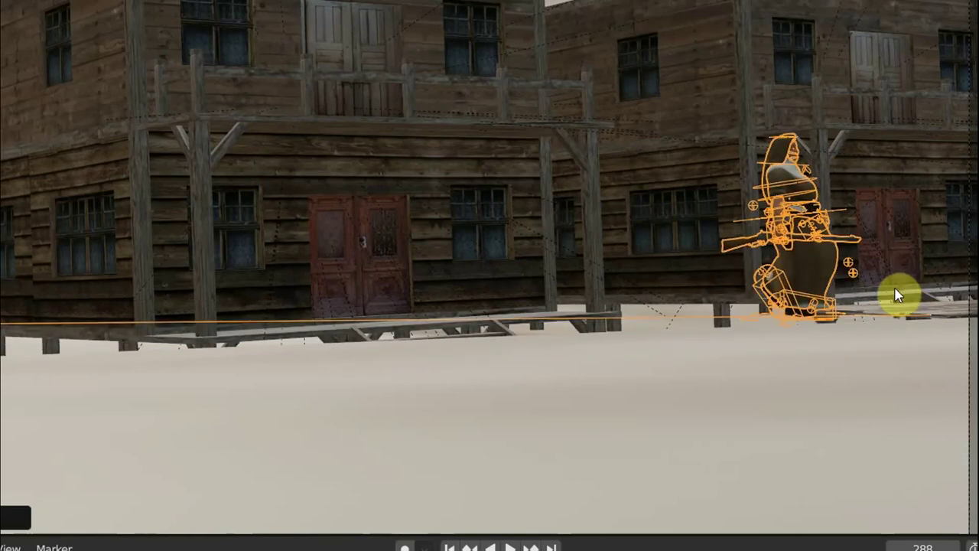
drag(897, 295, 888, 312)
click(888, 312)
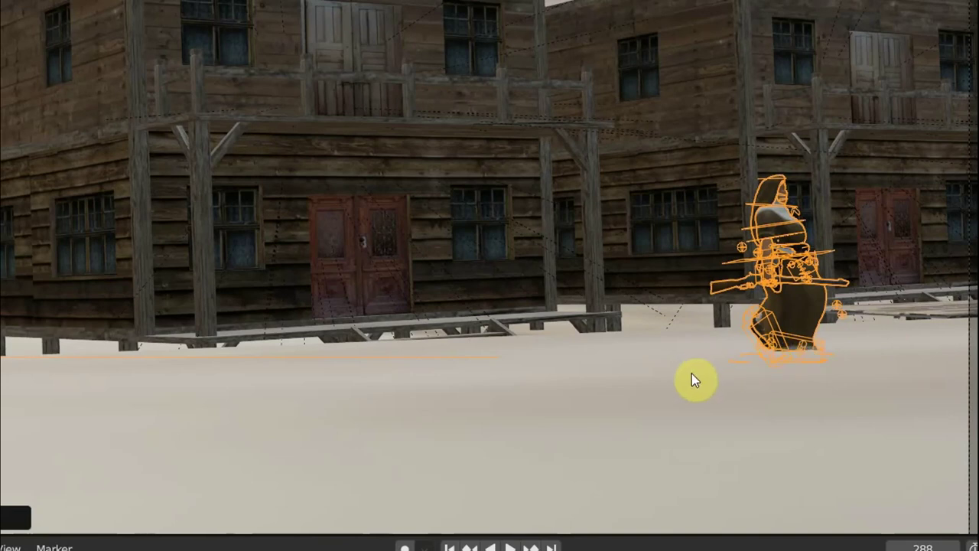
Play the walk to frame 34, turn to face the nun, rewind to frame 1 and deselect her
key(space)
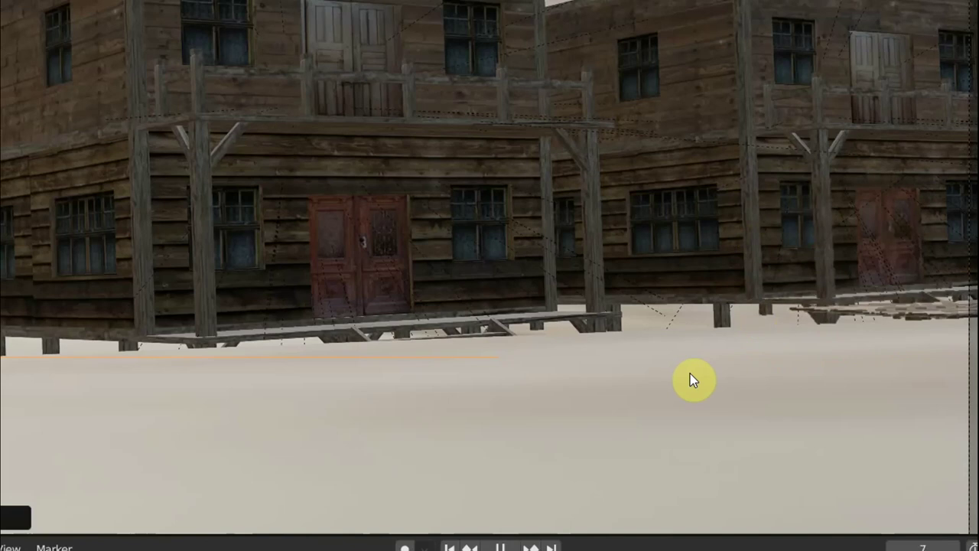
key(space)
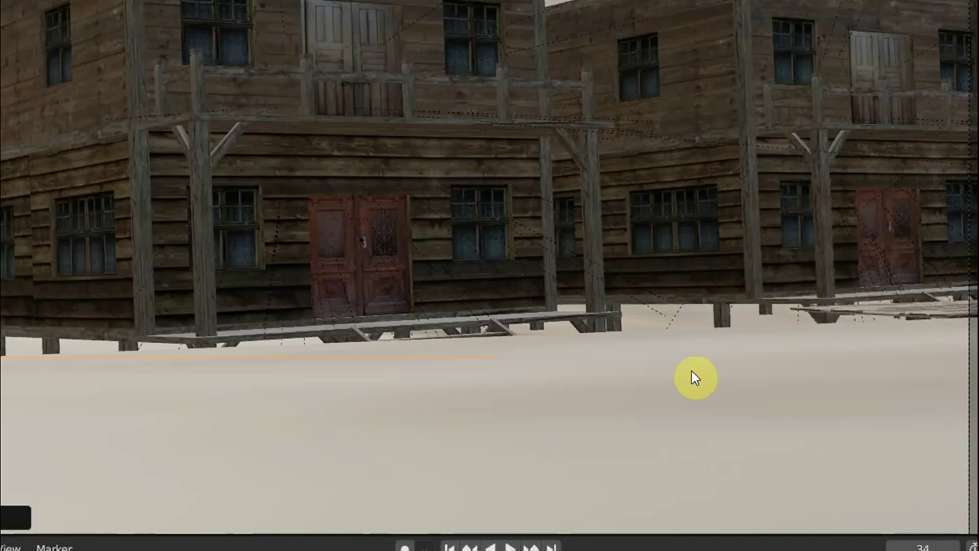
key(shift+grave)
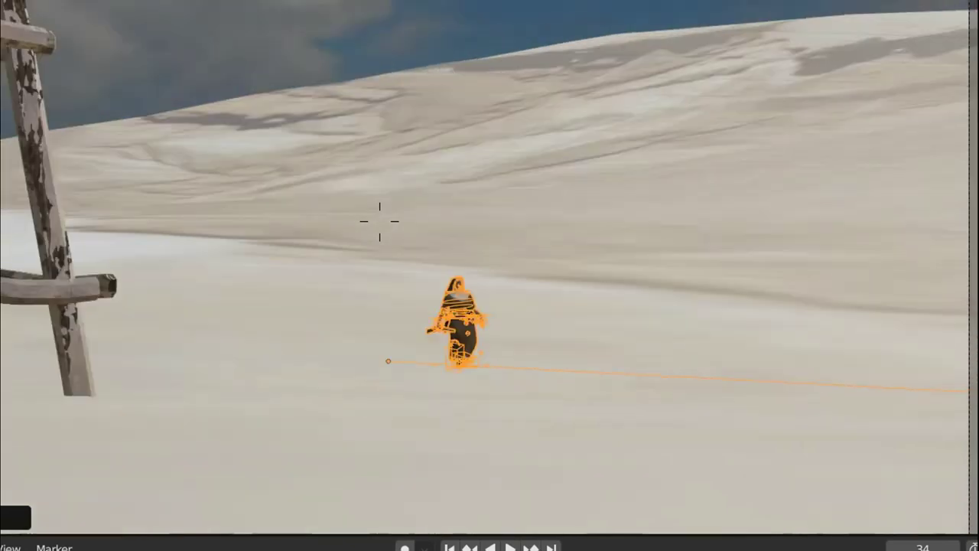
click(491, 353)
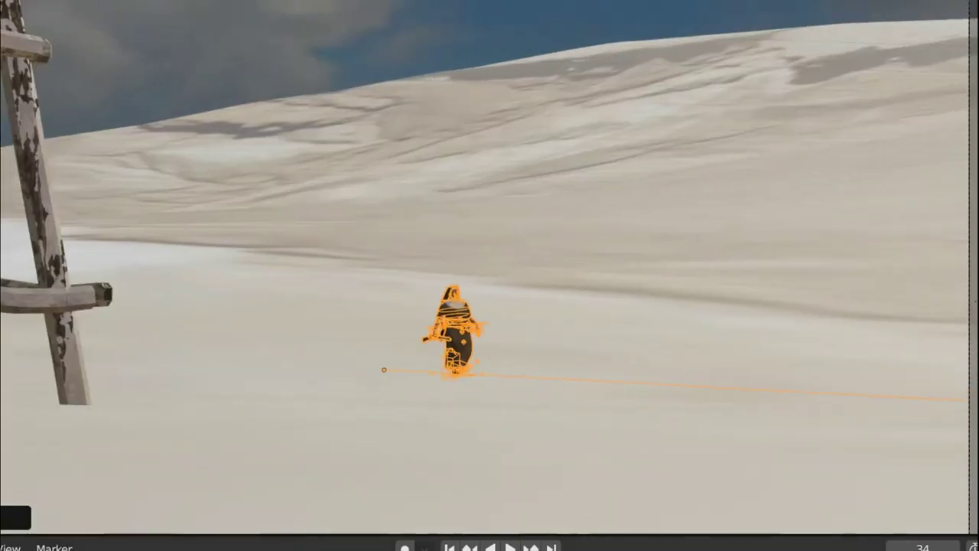
key(shift+Left)
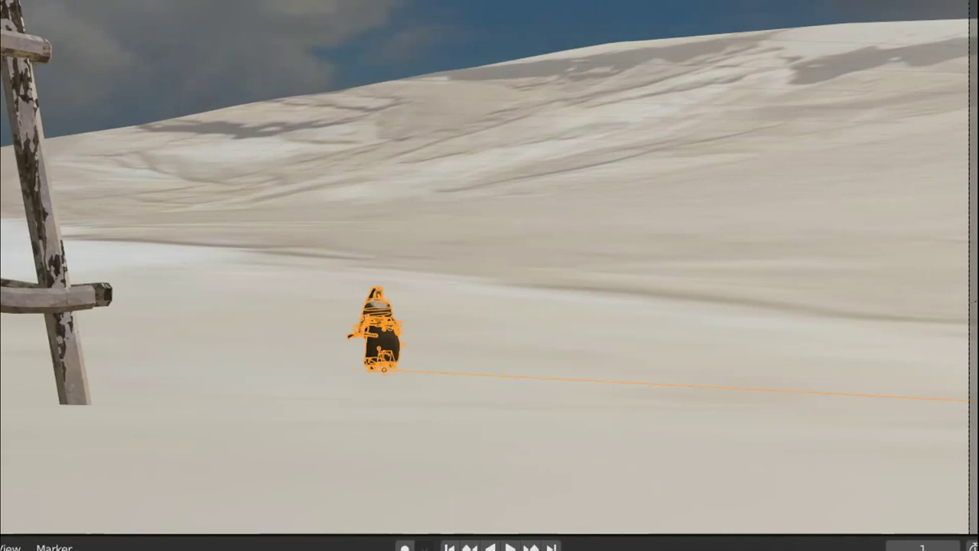
key(alt+a)
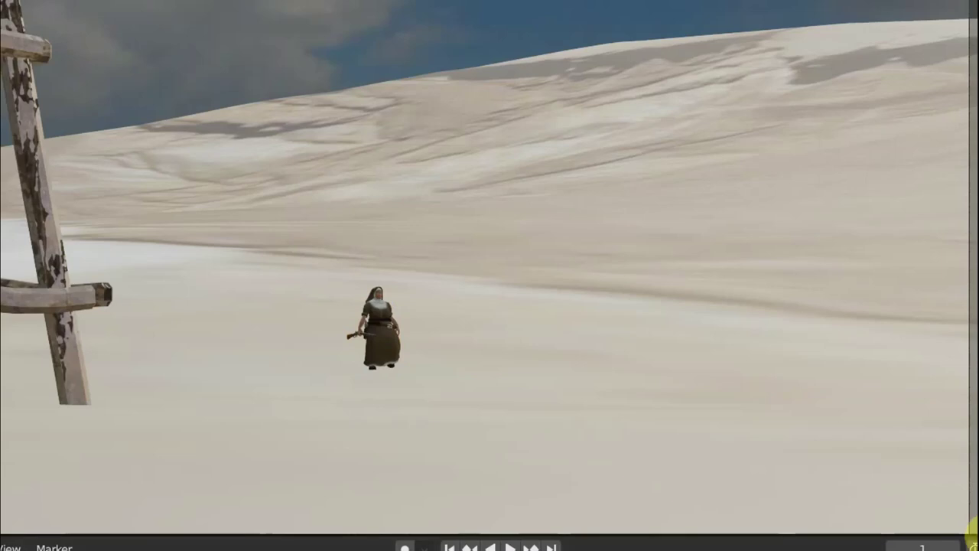
Start the full-screen first-person game preview facing the nun in the snow
key(ctrl+space)
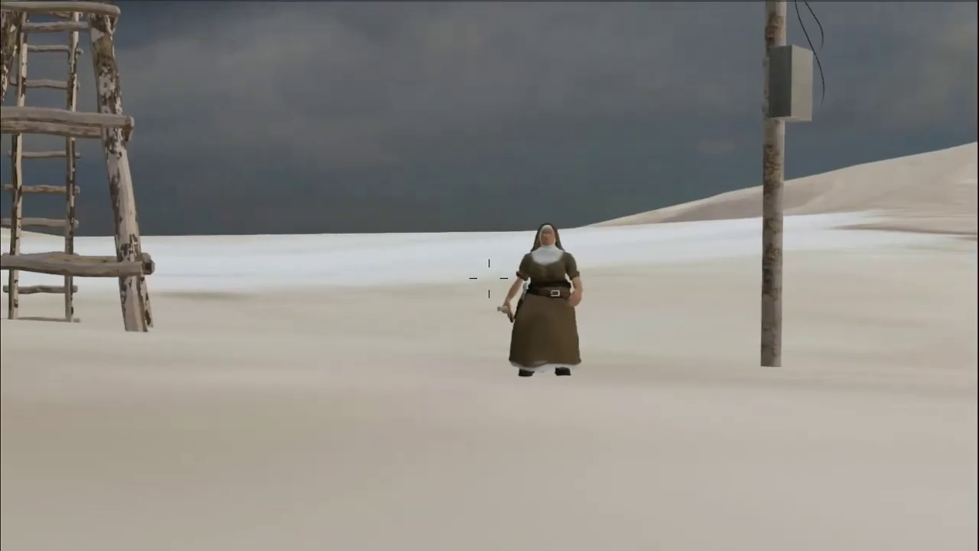
click(432, 288)
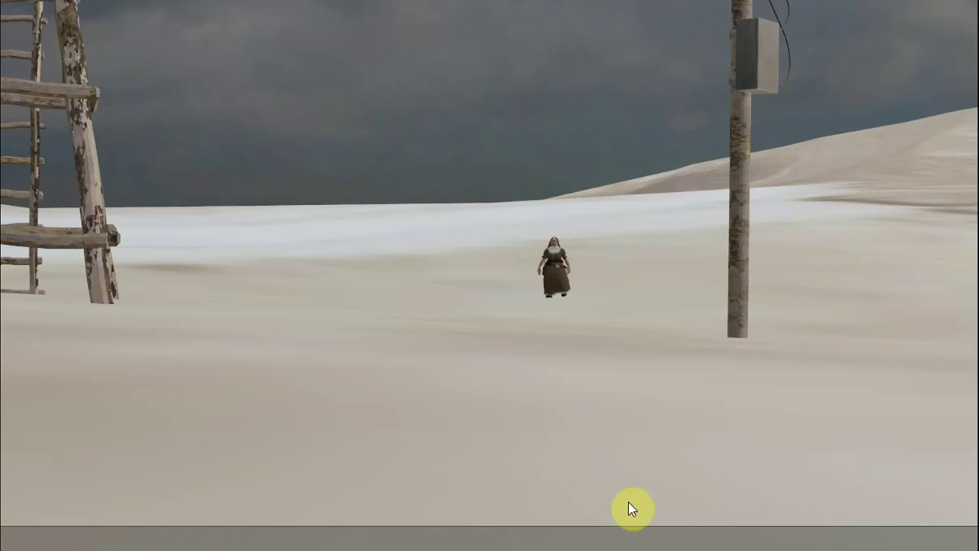
click(736, 432)
Walk the first-person camera forward through the town toward the watchtower
key(w)
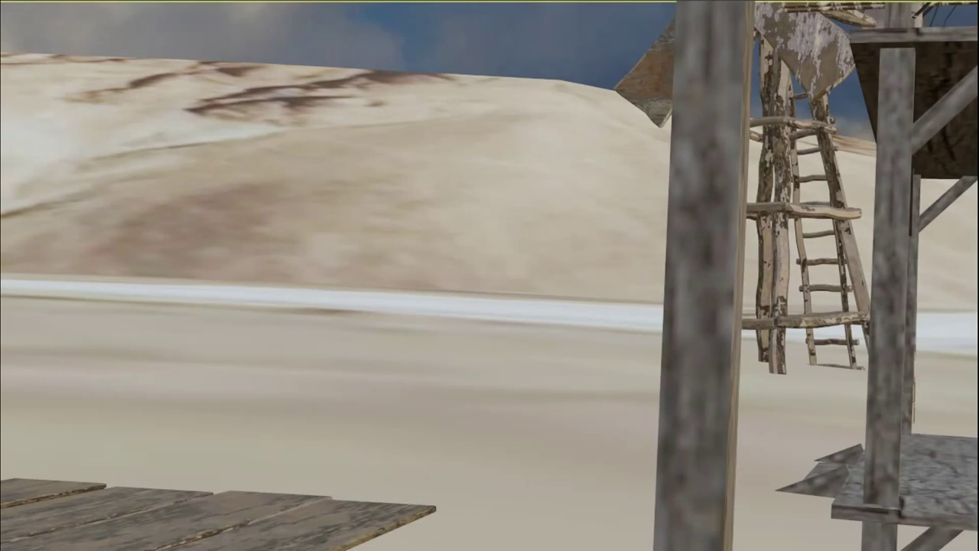
Exit the game preview, show overlays, and orbit to an oblique view over the town buildings
key(Escape)
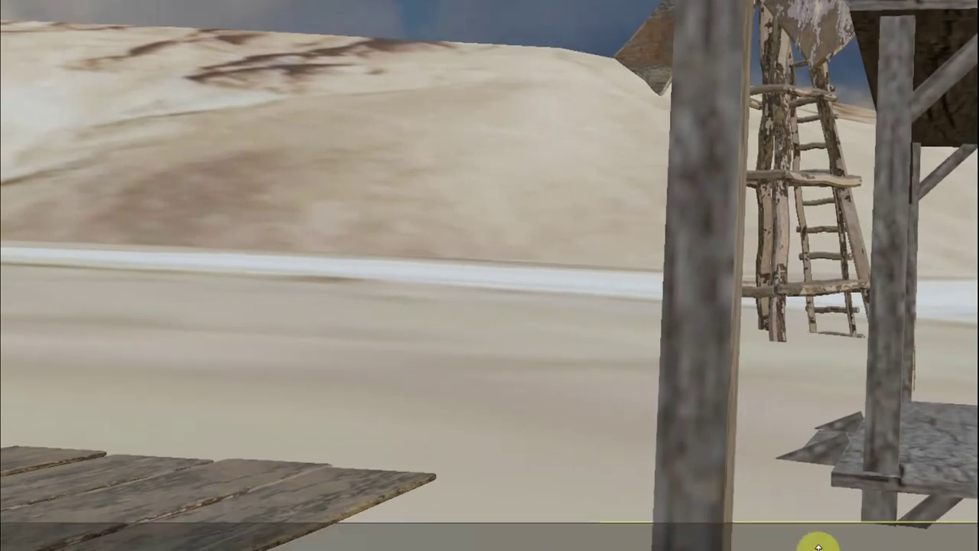
drag(815, 544, 825, 523)
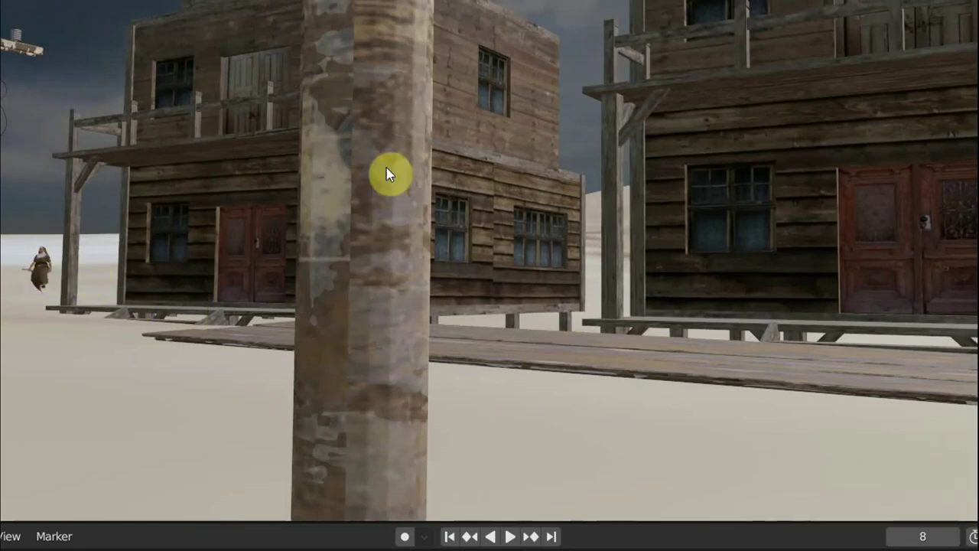
key(shift+alt+z)
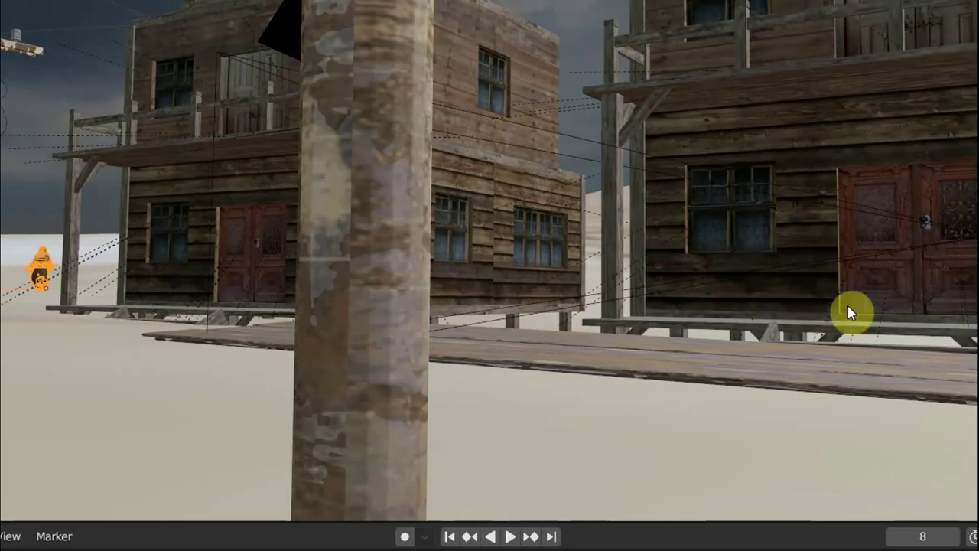
scroll(849, 312, up, 3)
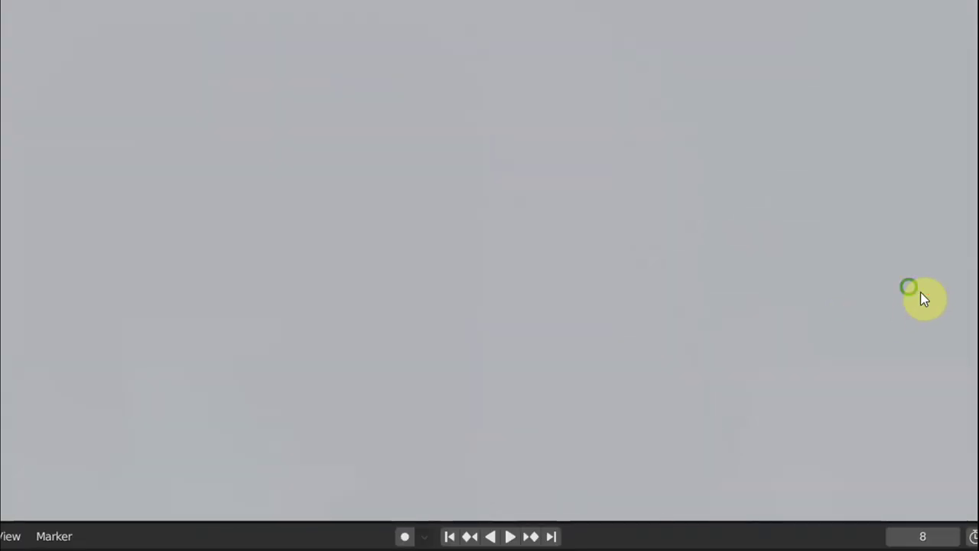
scroll(920, 291, down, 5)
mouse_move(826, 203)
middle_down()
mouse_move(853, 109)
mouse_move(619, 142)
mouse_move(581, 125)
mouse_move(684, 219)
mouse_move(607, 267)
middle_up()
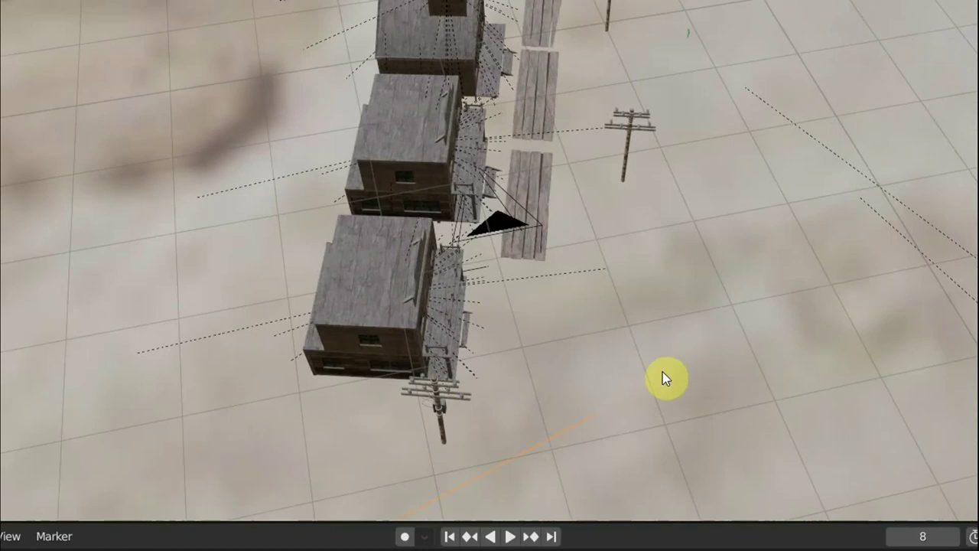
Reposition the nun in front of the buildings and rotate her to face along the street
key(g)
click(894, 127)
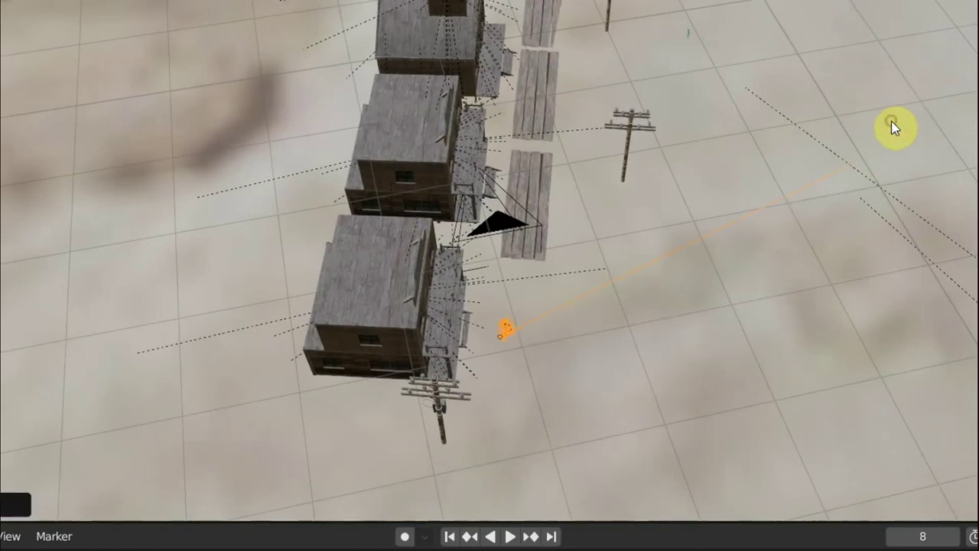
key(r)
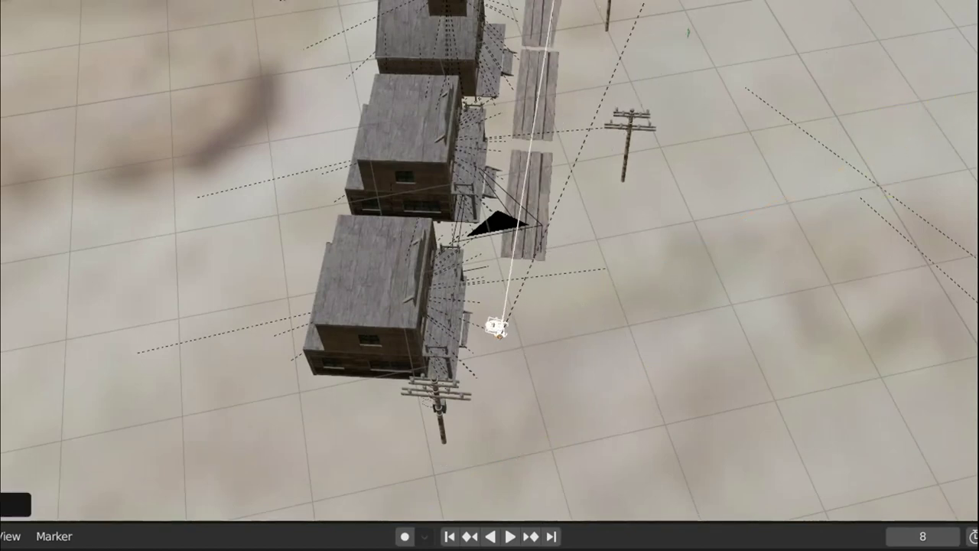
middle_drag(731, 74, 660, 84)
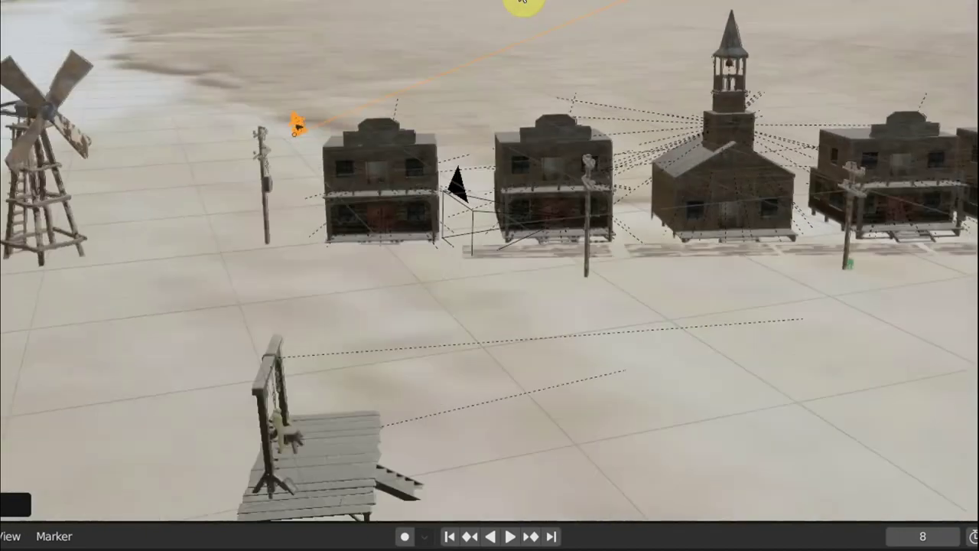
key(r)
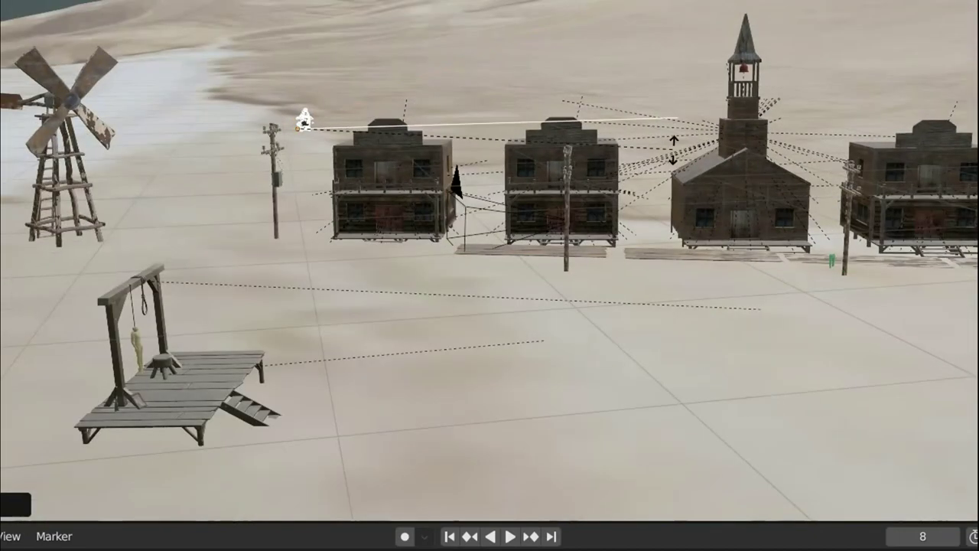
click(673, 157)
key(g)
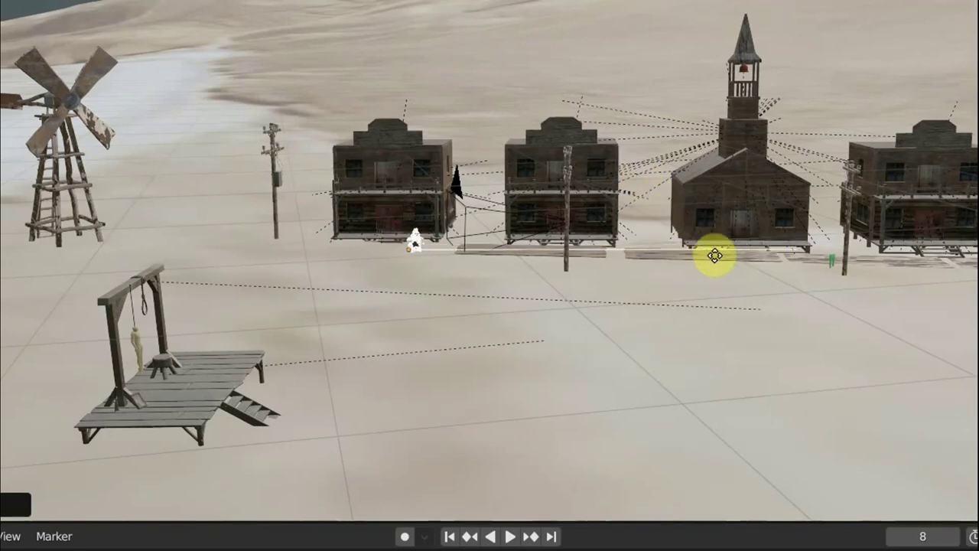
scroll(721, 265, up, 4)
Zoom in and slide the nun sideways toward the wooden building
scroll(680, 280, up, 3)
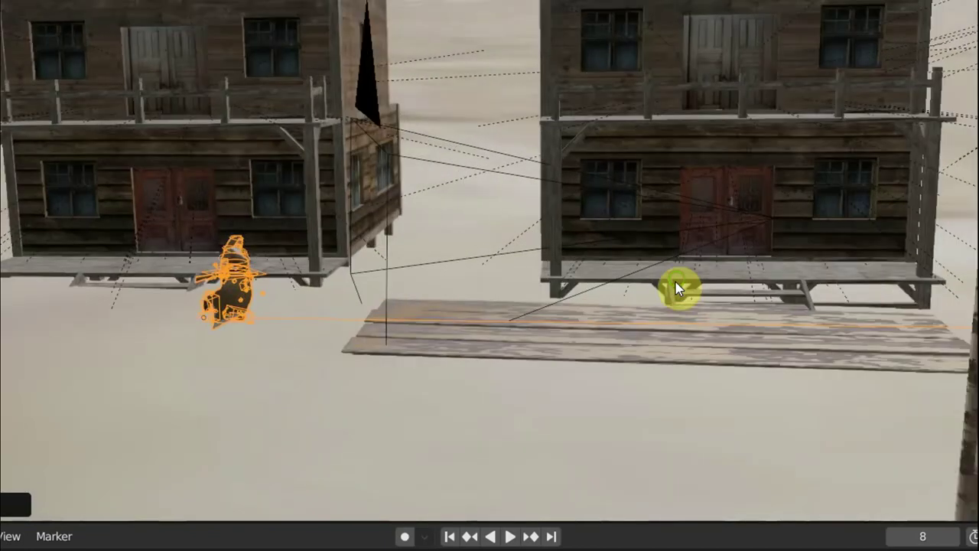
mouse_move(677, 283)
middle_down()
mouse_move(695, 268)
mouse_move(692, 252)
middle_up()
key(g)
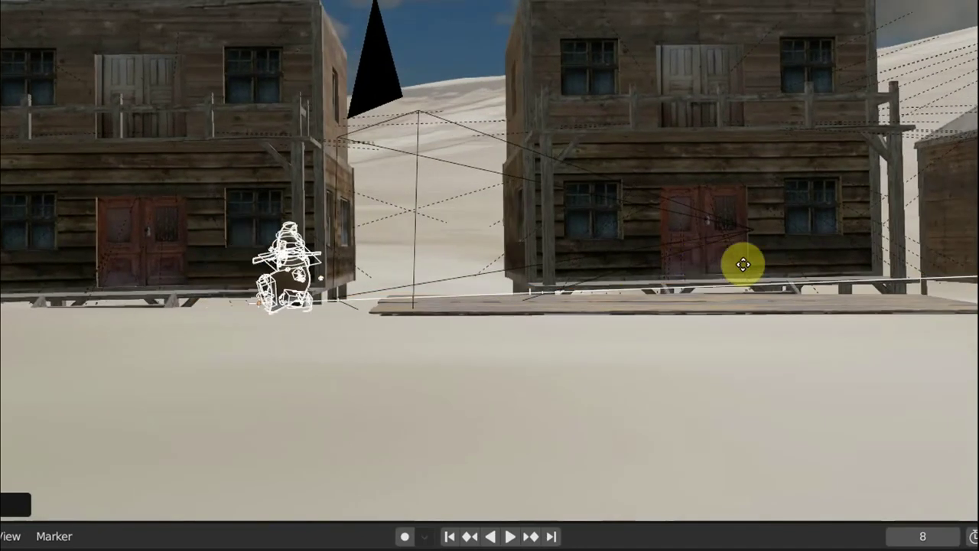
click(872, 265)
Set the nun on the plank deck with the windmill behind her, overlays hidden
mouse_move(814, 287)
middle_down()
mouse_move(631, 313)
mouse_move(623, 294)
mouse_move(651, 288)
mouse_move(657, 275)
middle_up()
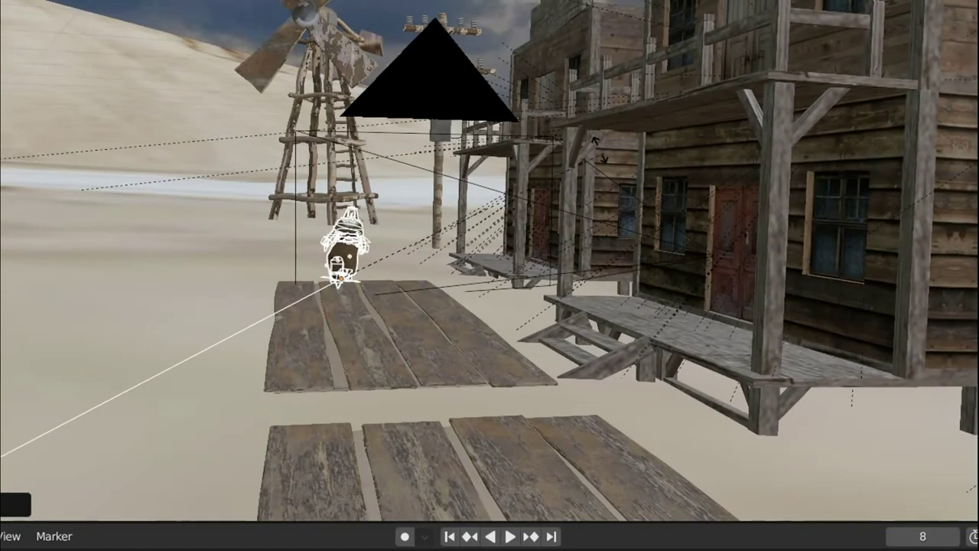
mouse_move(597, 149)
middle_down()
mouse_move(586, 148)
mouse_move(614, 227)
mouse_move(596, 331)
mouse_move(647, 271)
mouse_move(680, 206)
mouse_move(673, 157)
mouse_move(650, 149)
mouse_move(599, 184)
middle_up()
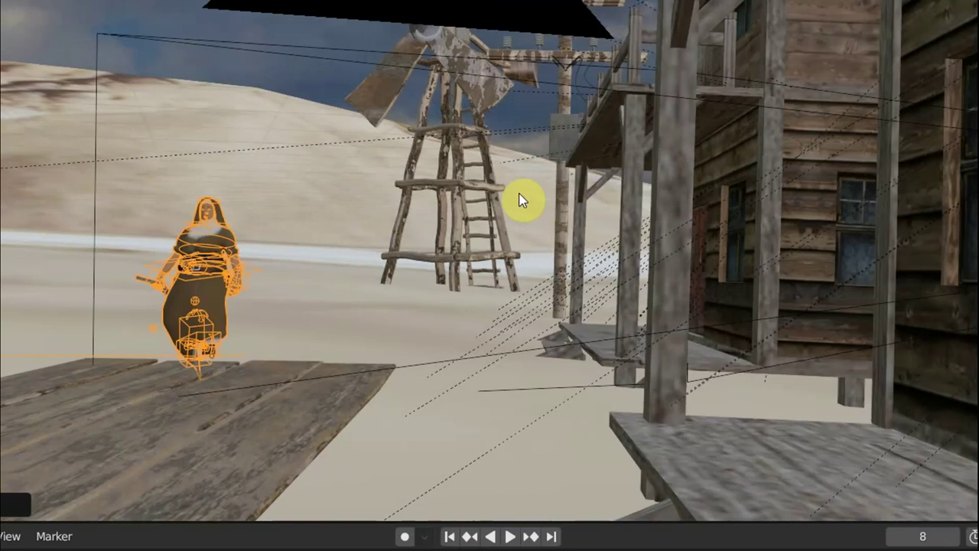
key(g)
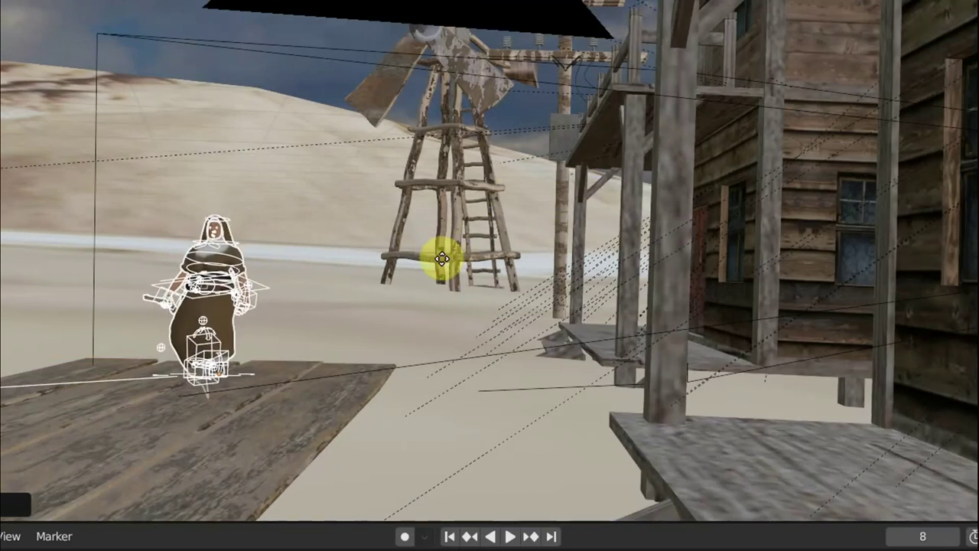
click(445, 266)
key(shift+alt+z)
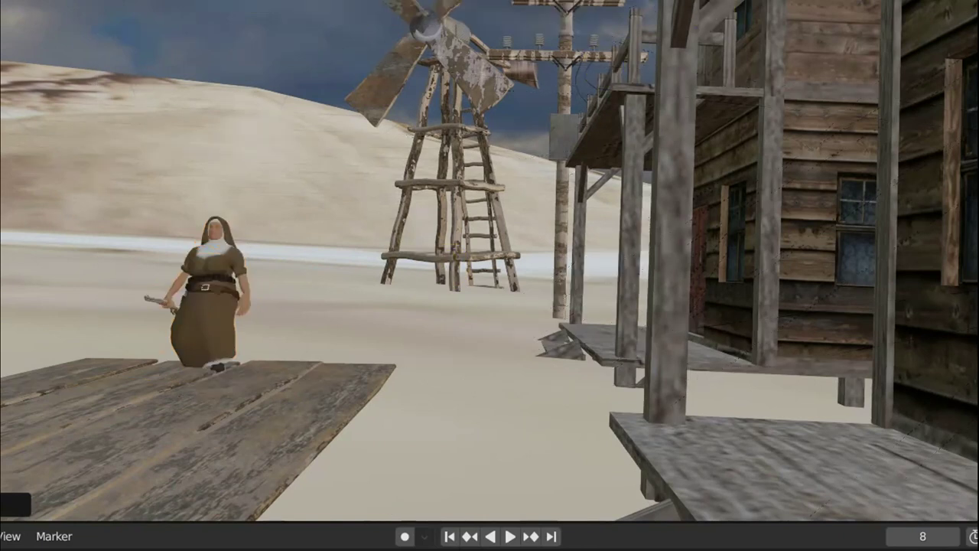
key(g)
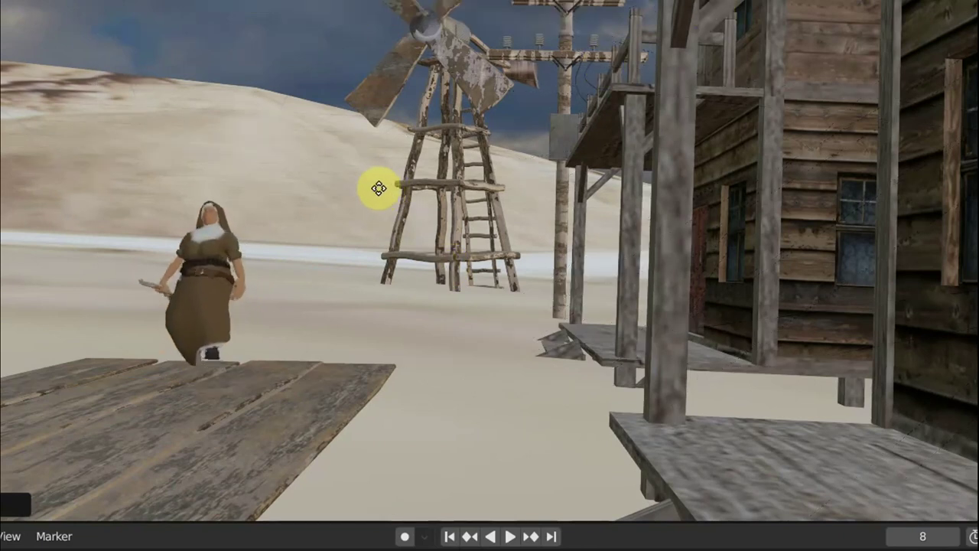
Orbit around the nun, move her back along the street, stop playback and return to the start frame
mouse_move(374, 204)
middle_down()
mouse_move(232, 240)
mouse_move(204, 262)
mouse_move(317, 263)
mouse_move(275, 262)
mouse_move(234, 236)
mouse_move(305, 219)
mouse_move(419, 214)
middle_up()
mouse_move(551, 233)
middle_down()
mouse_move(555, 223)
mouse_move(573, 240)
mouse_move(752, 243)
middle_up()
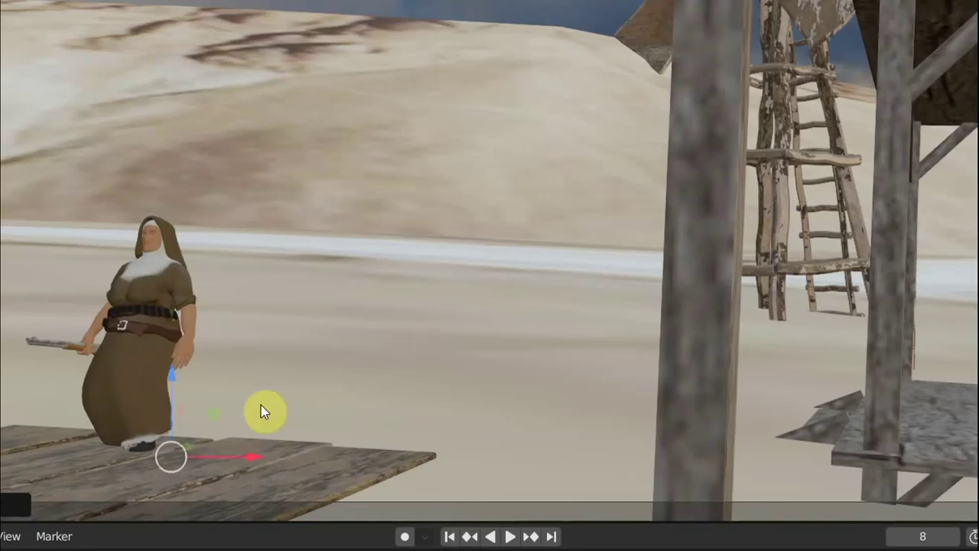
middle_drag(204, 448, 170, 470)
drag(349, 368, 522, 331)
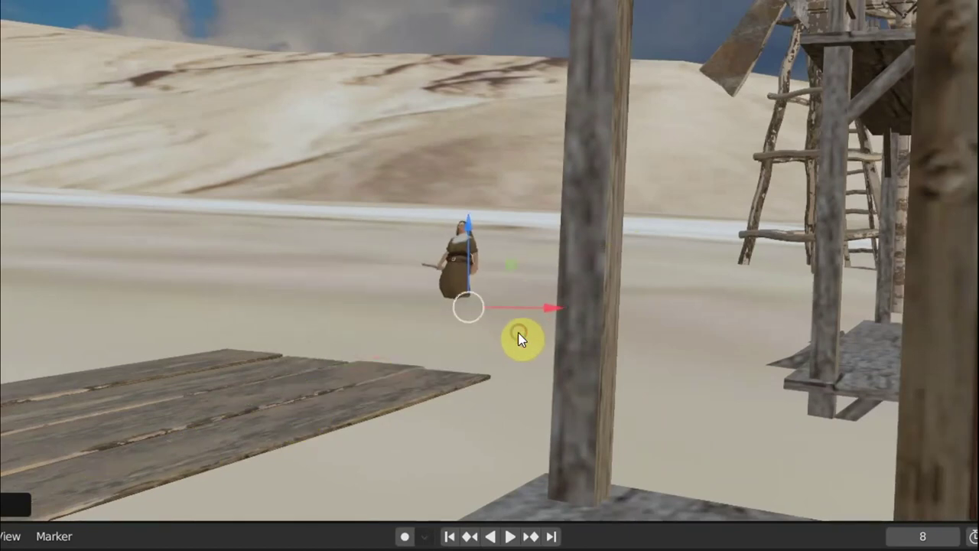
key(space)
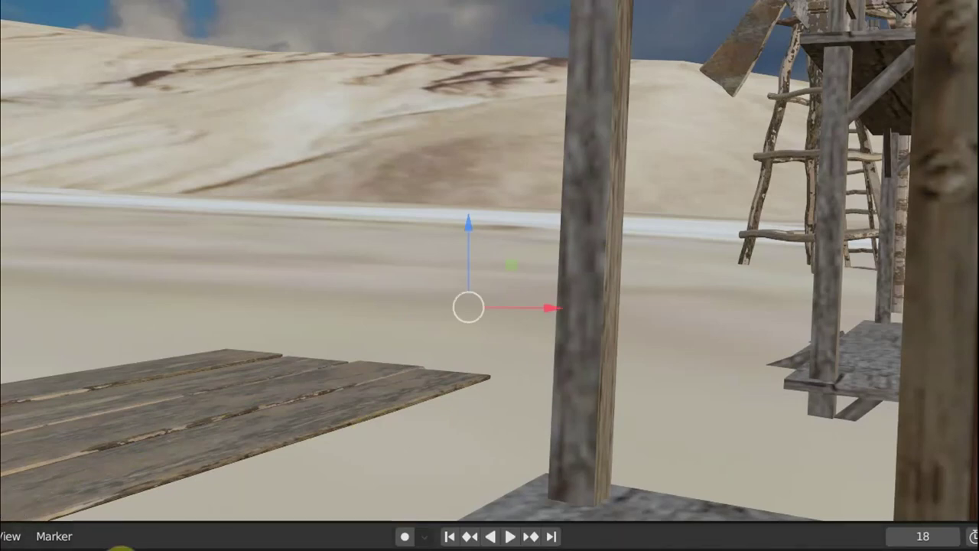
mouse_move(459, 347)
middle_down()
mouse_move(500, 341)
mouse_move(627, 359)
mouse_move(571, 362)
middle_up()
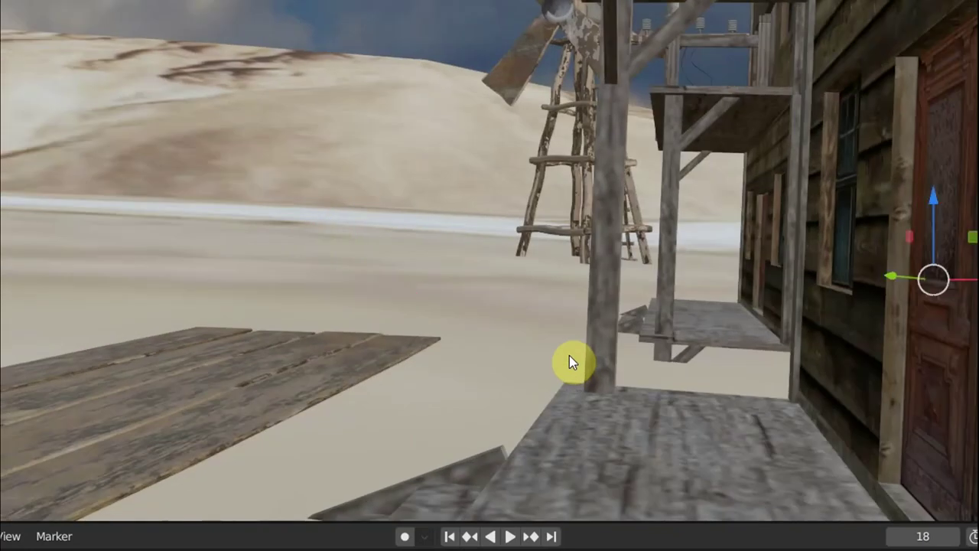
key(ctrl+z)
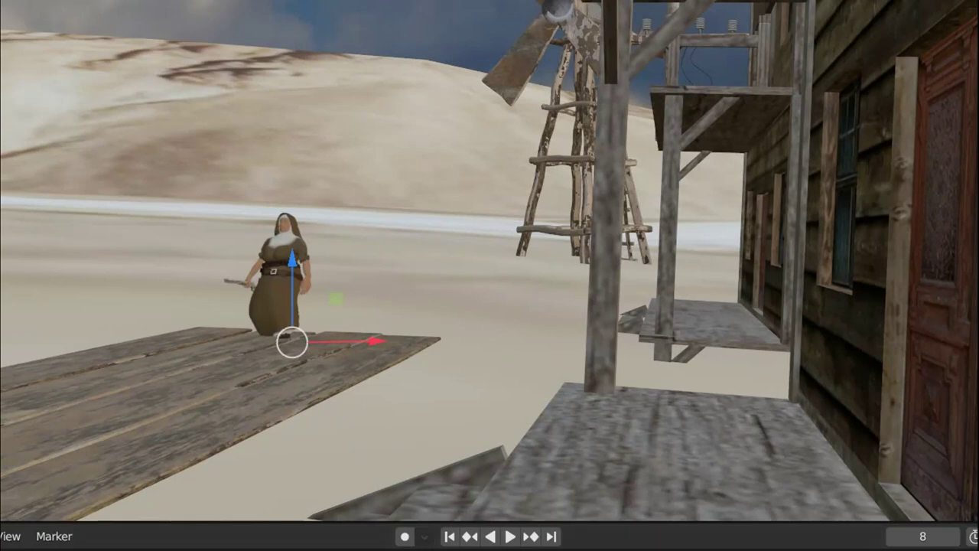
Play the walk to frame 56, then orbit toward the deck and gallows
key(space)
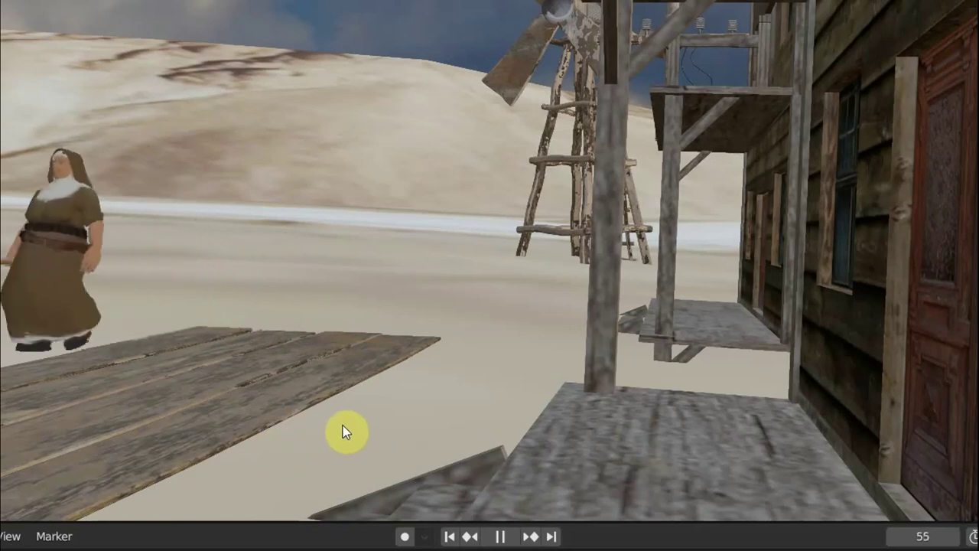
key(space)
mouse_move(327, 428)
middle_down()
mouse_move(149, 434)
mouse_move(142, 420)
middle_up()
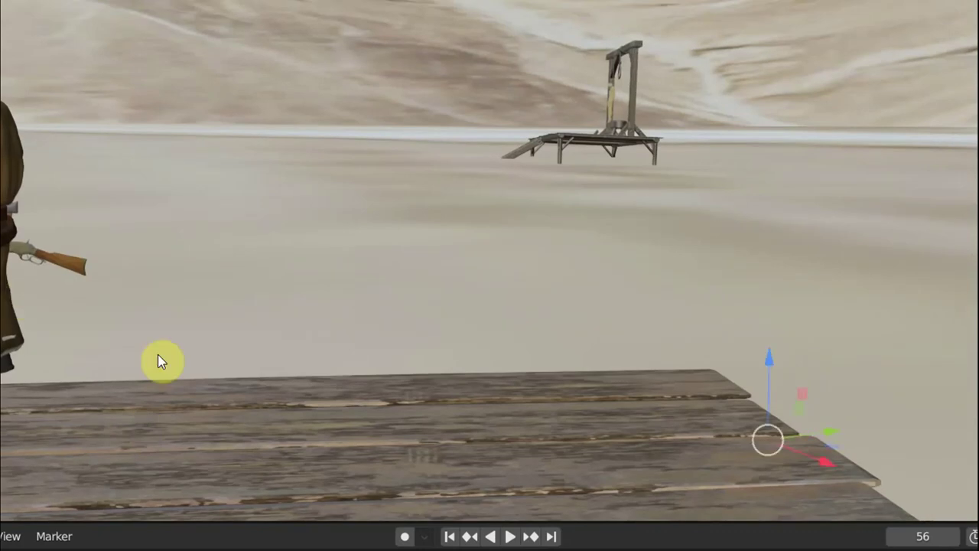
Select the nun's armature and rotate it at frame 56 to turn her facing on the deck
click(679, 214)
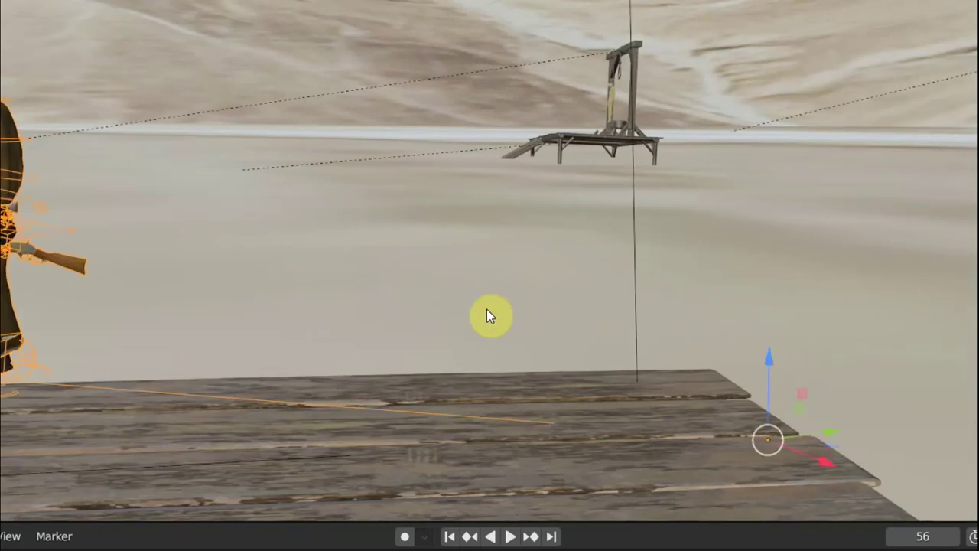
key(r)
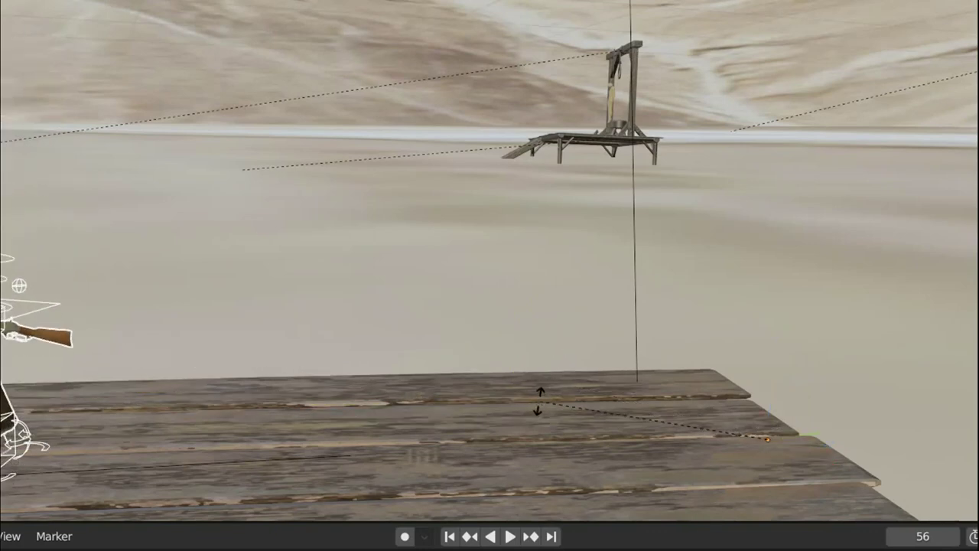
key(r)
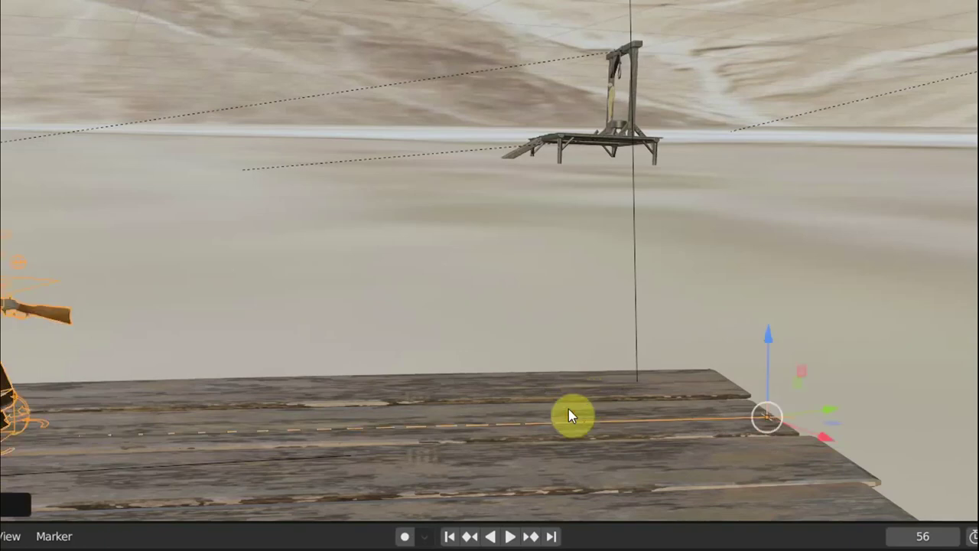
mouse_move(568, 416)
middle_down()
mouse_move(686, 429)
mouse_move(775, 424)
middle_up()
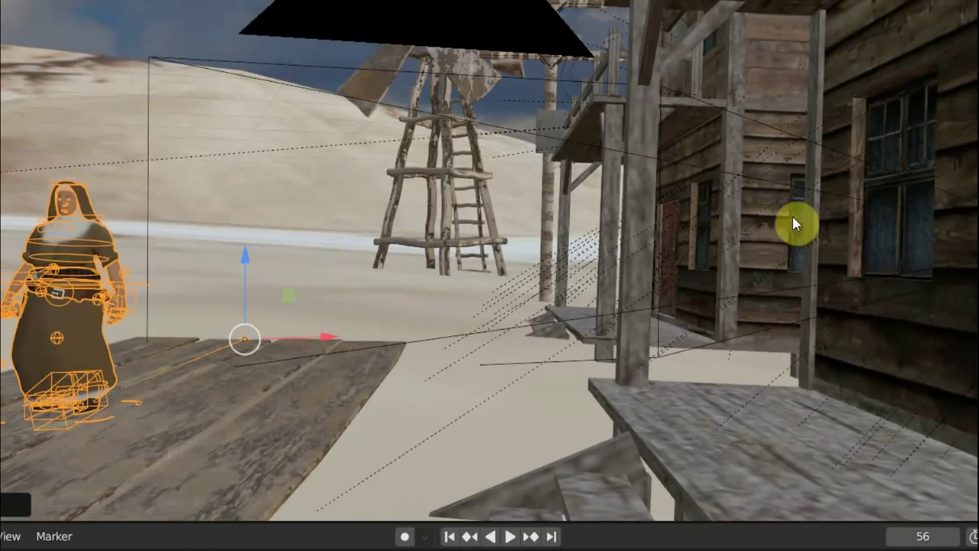
Look through the scene camera and fly it into a view framing the nun
click(778, 187)
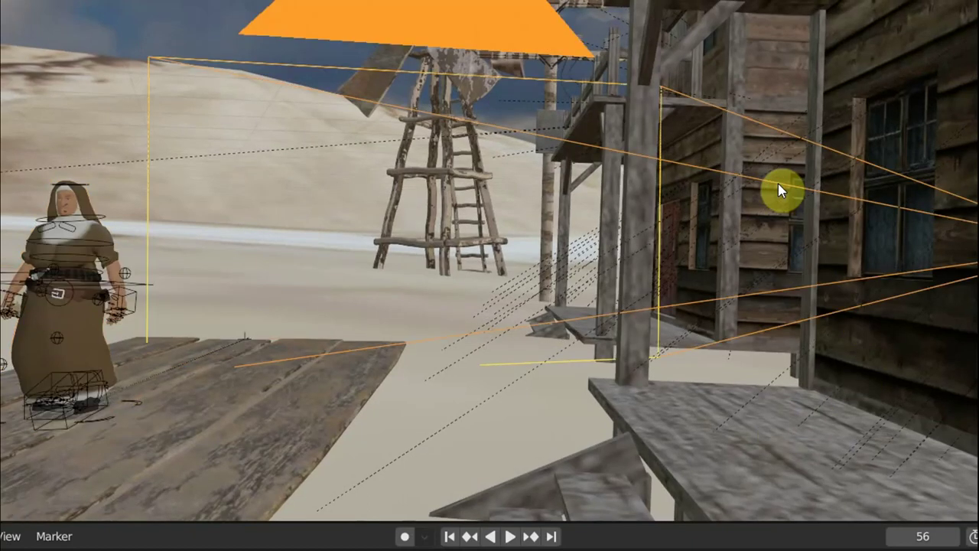
key(ctrl+KP_0)
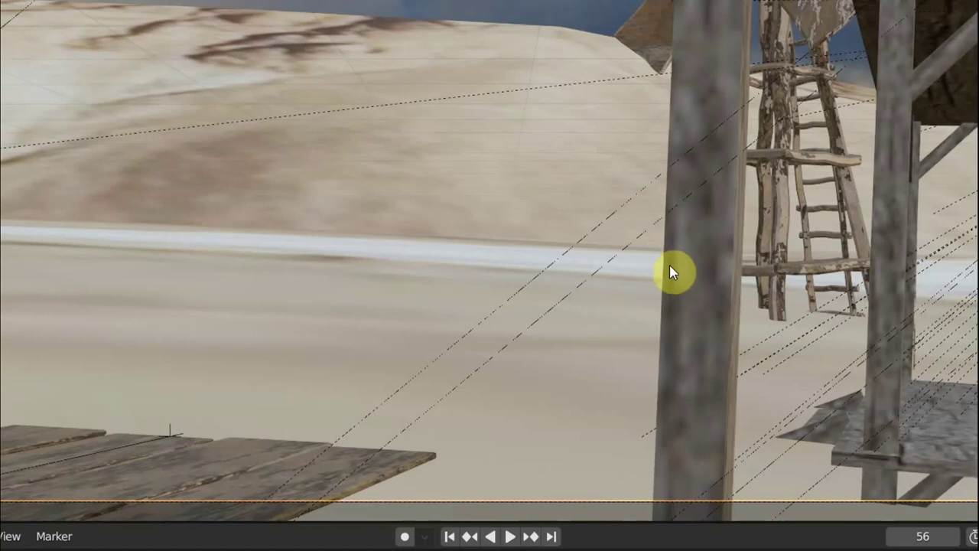
key(shift+grave)
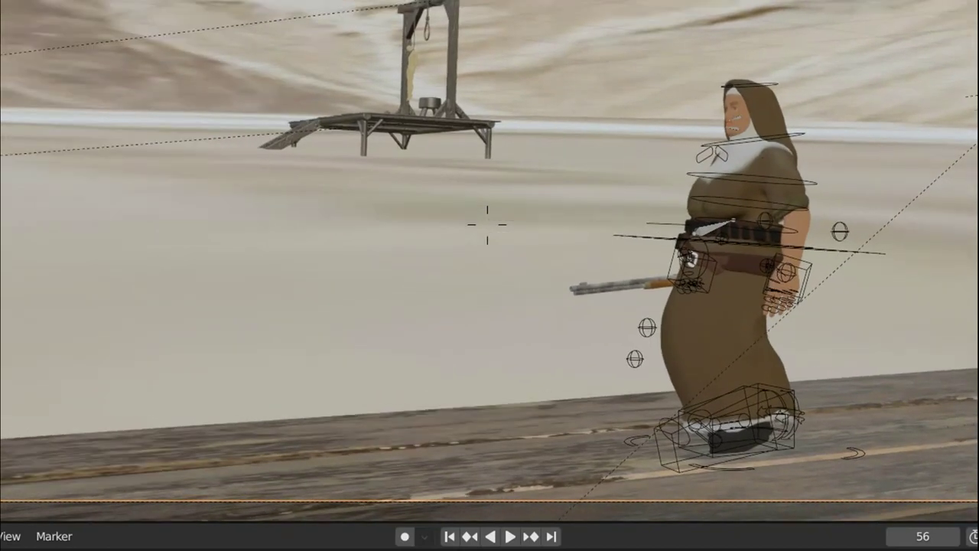
click(671, 277)
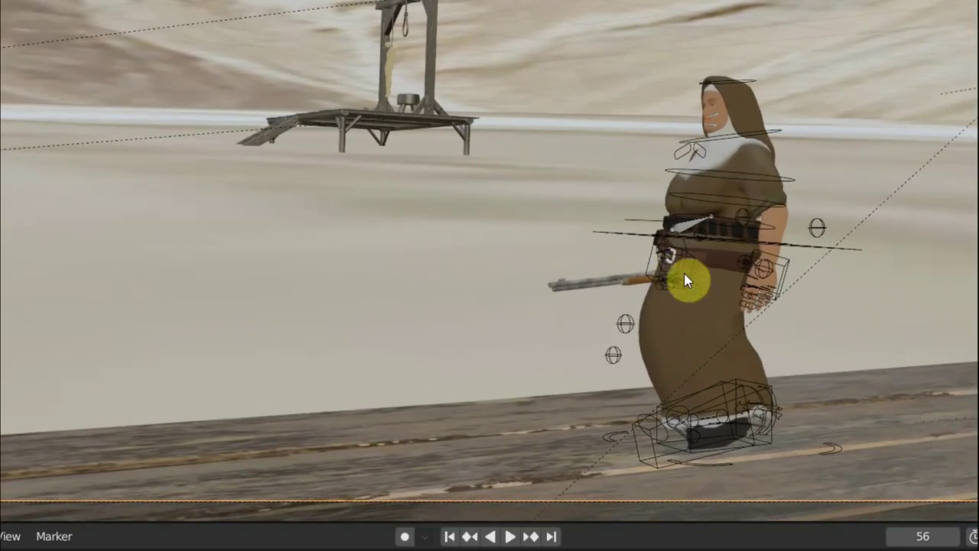
Play the walk in reverse, reframe beside the gallows, then play forward from frame 0
key(shift+ctrl+space)
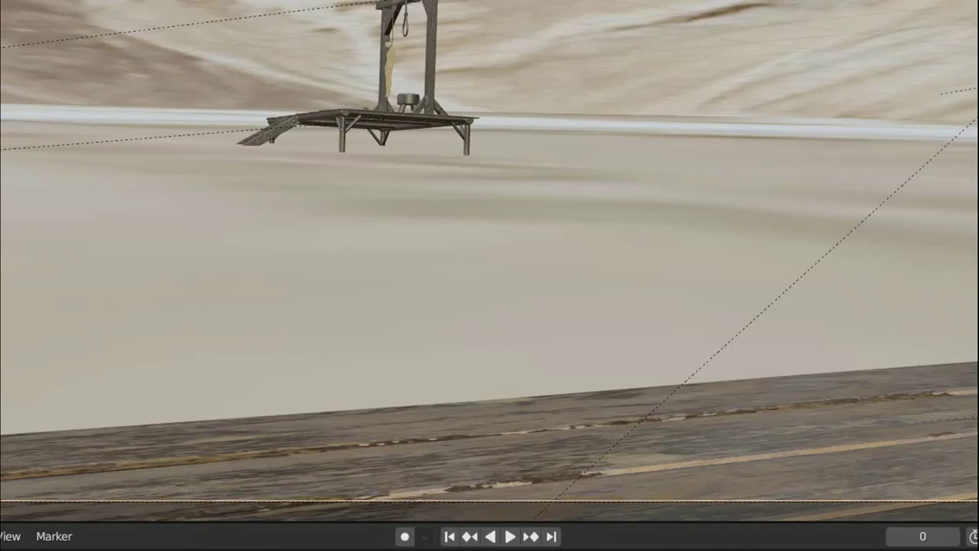
key(shift+grave)
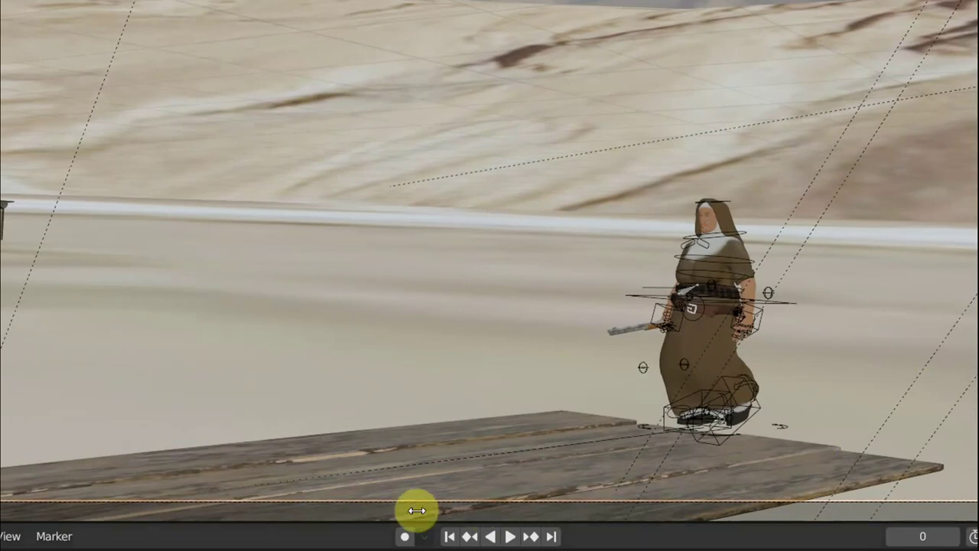
key(space)
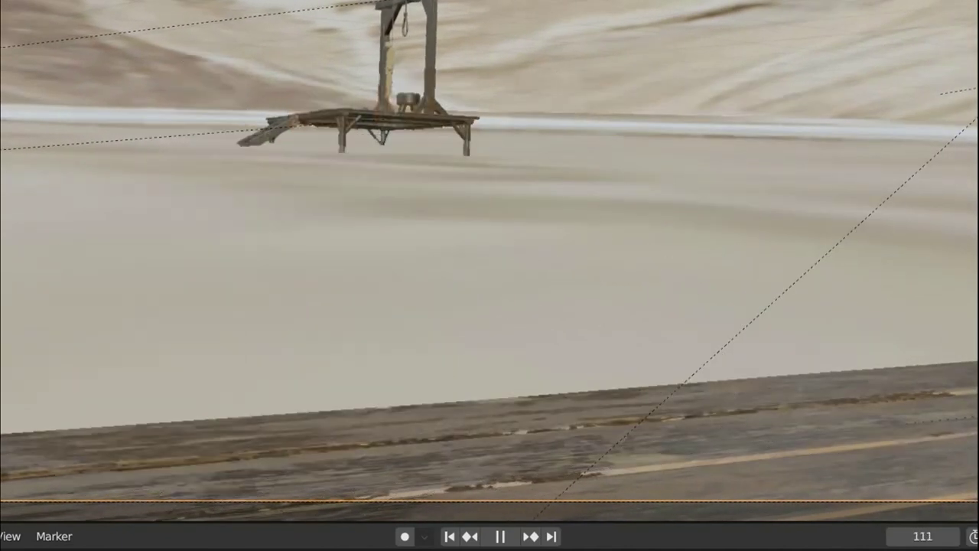
Replay the nun's boardwalk walk from two repositioned walk-navigation viewpoints
key(space)
key(shift+grave)
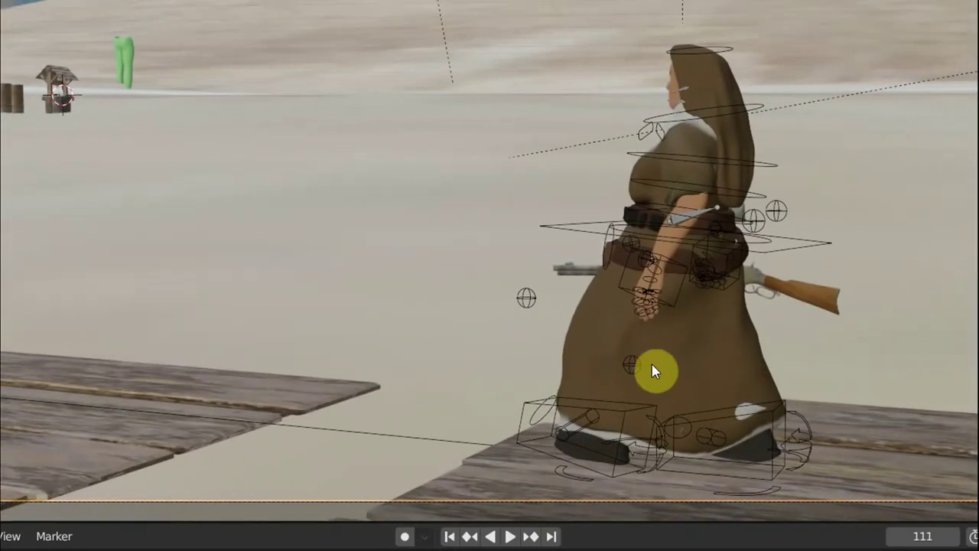
key(space)
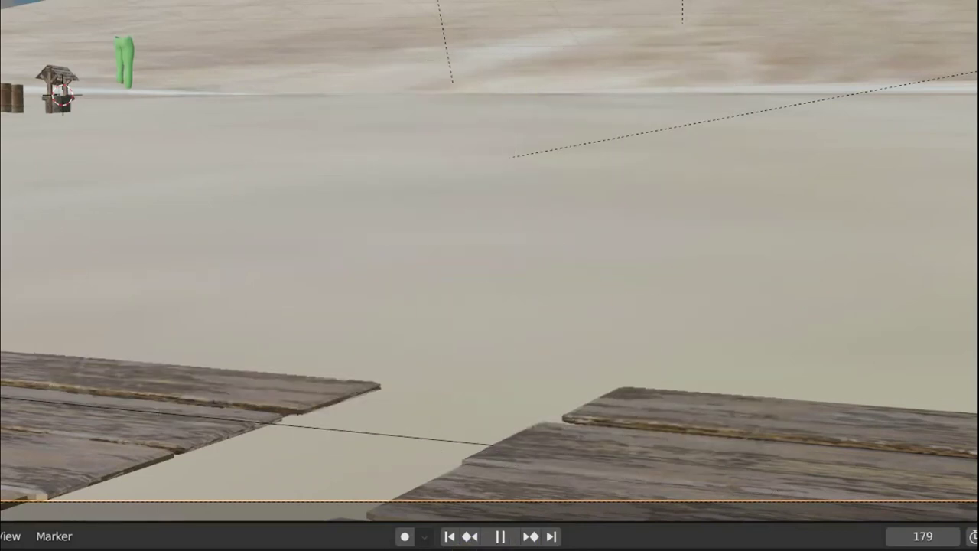
key(shift+grave)
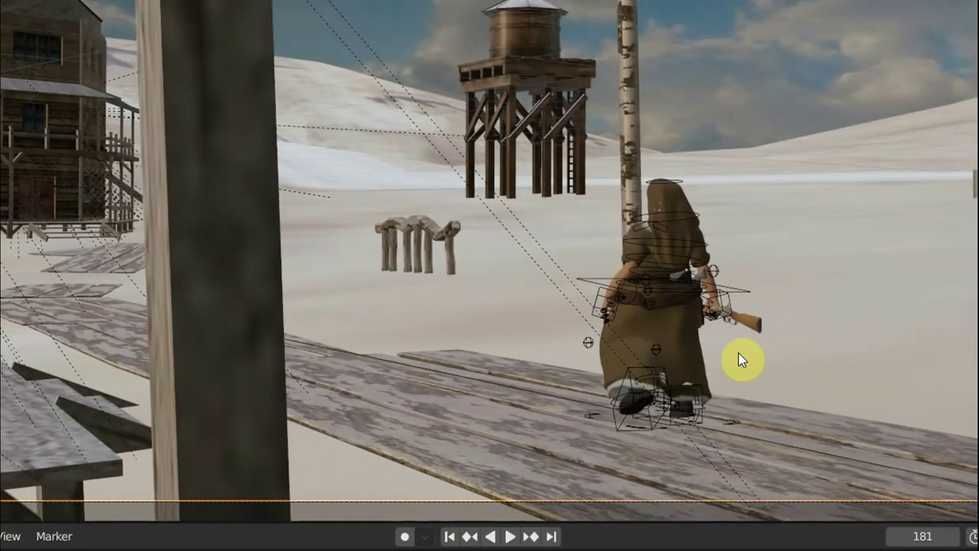
key(space)
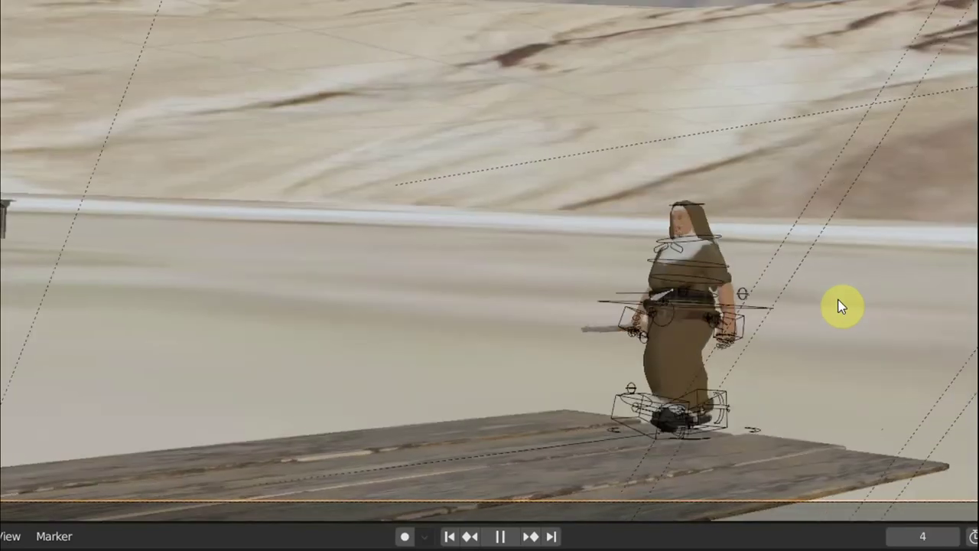
Stop playback at frame 51, hide the viewport overlays, and return to the first frame
key(space)
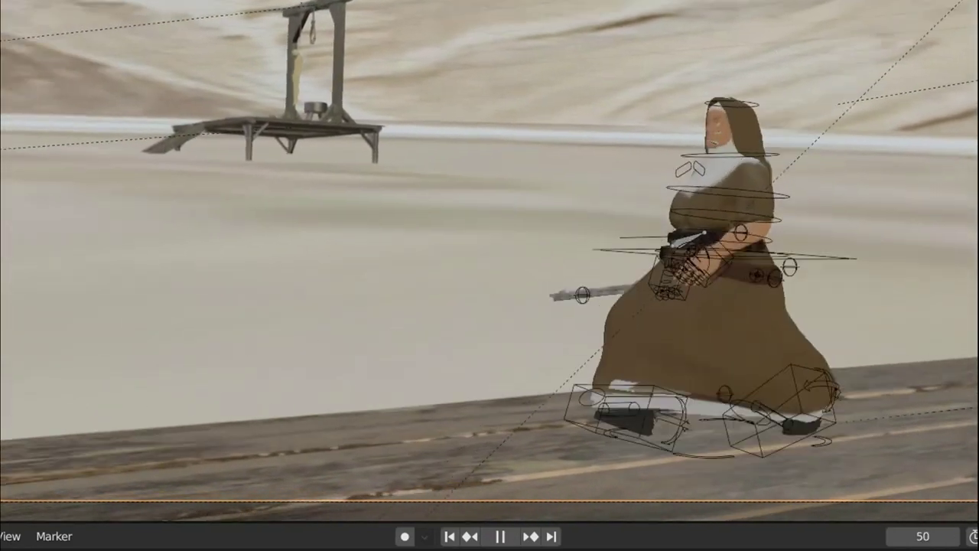
key(space)
key(shift+alt+z)
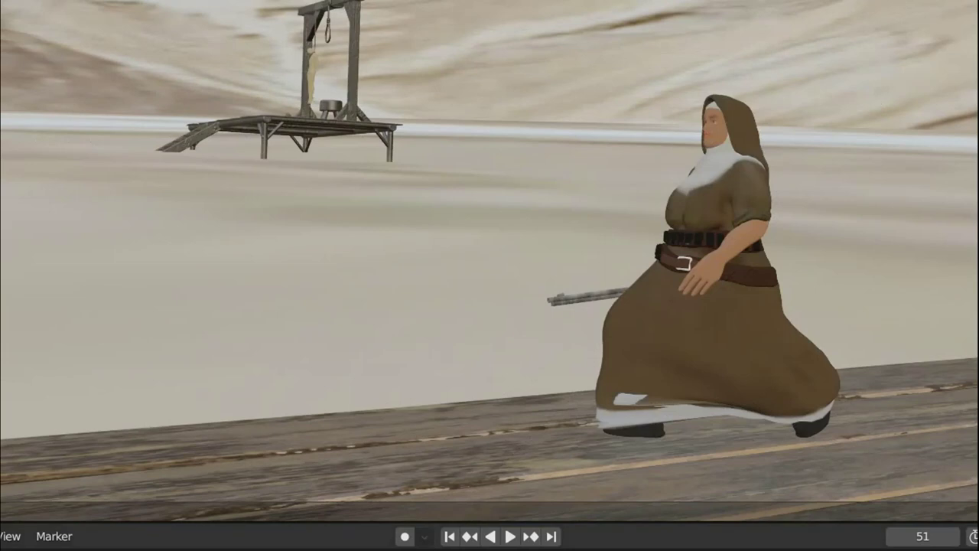
key(shift+Left)
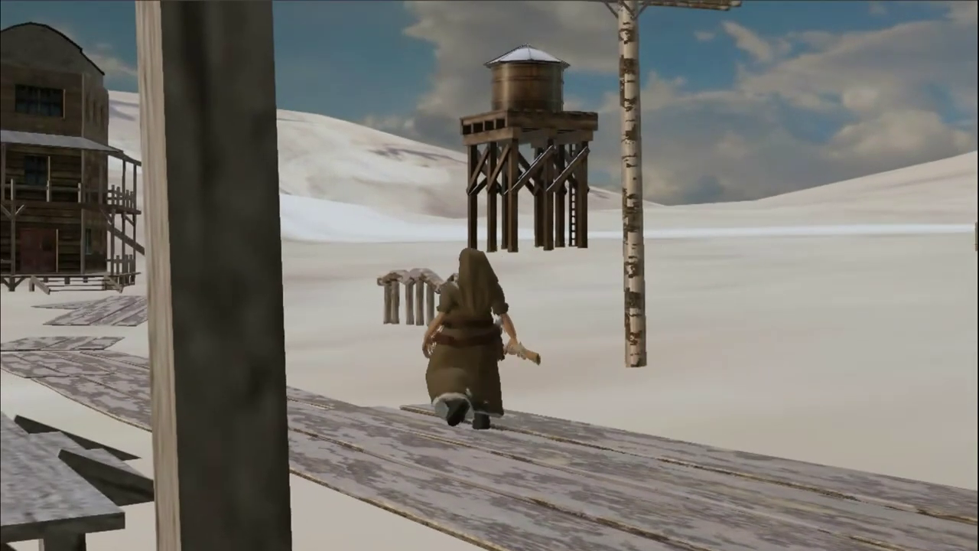
Play the walk through to frame 298, then restore the timeline at frame 0
key(a)
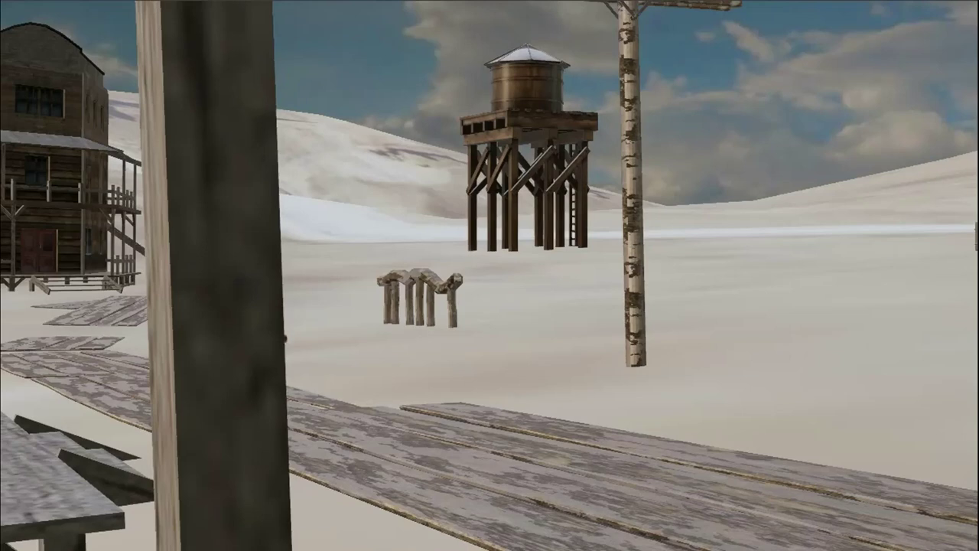
key(ctrl+space)
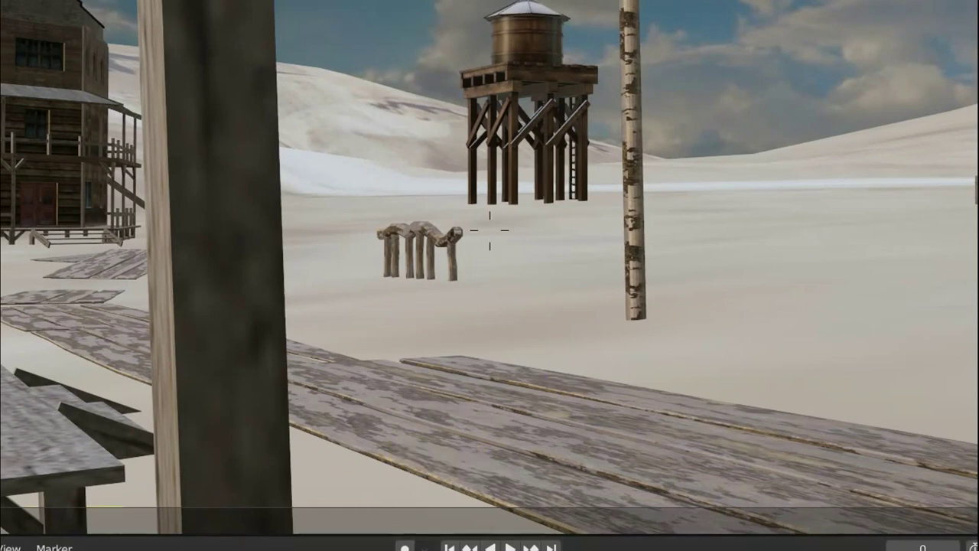
Fly the view to the nun beside the utility pole and wooden storefronts at frame 0
key(s)
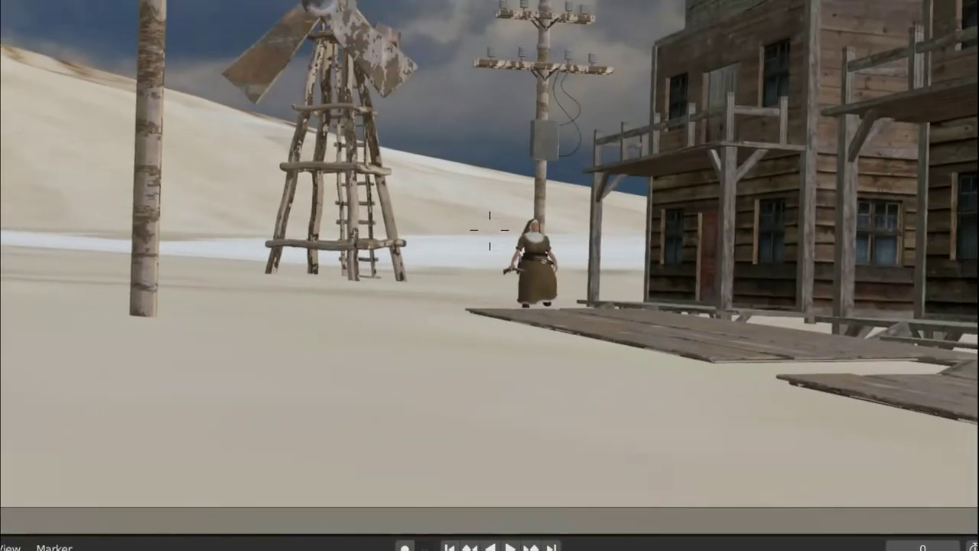
key(w)
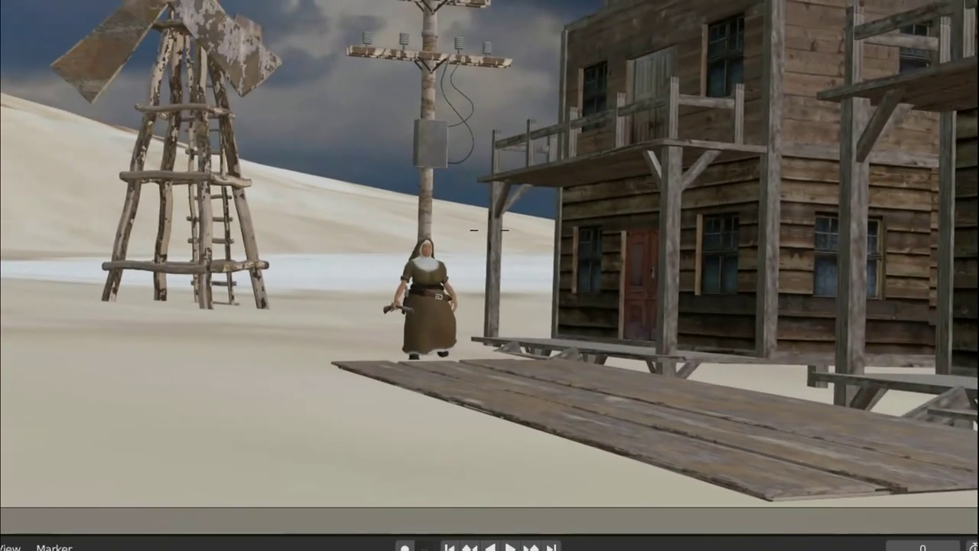
key(w)
key(w)
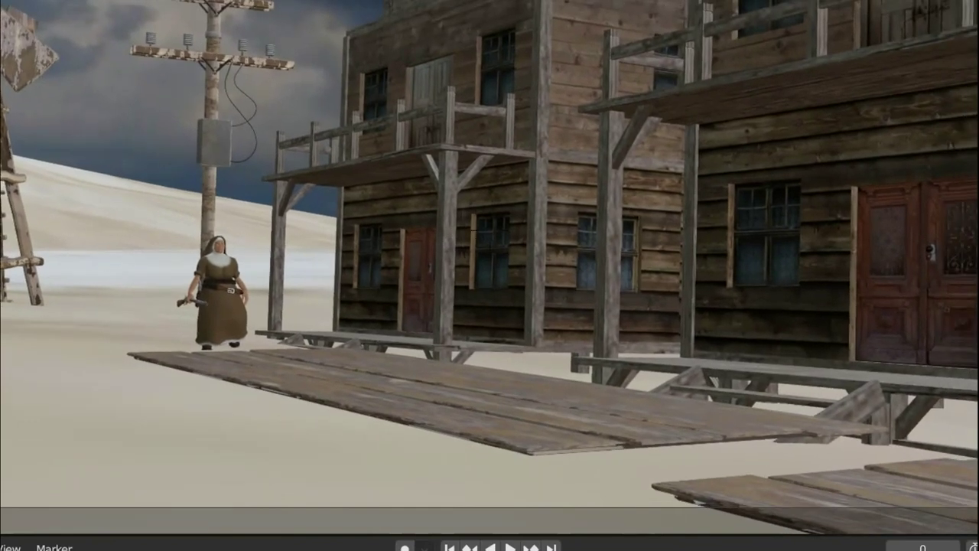
click(567, 375)
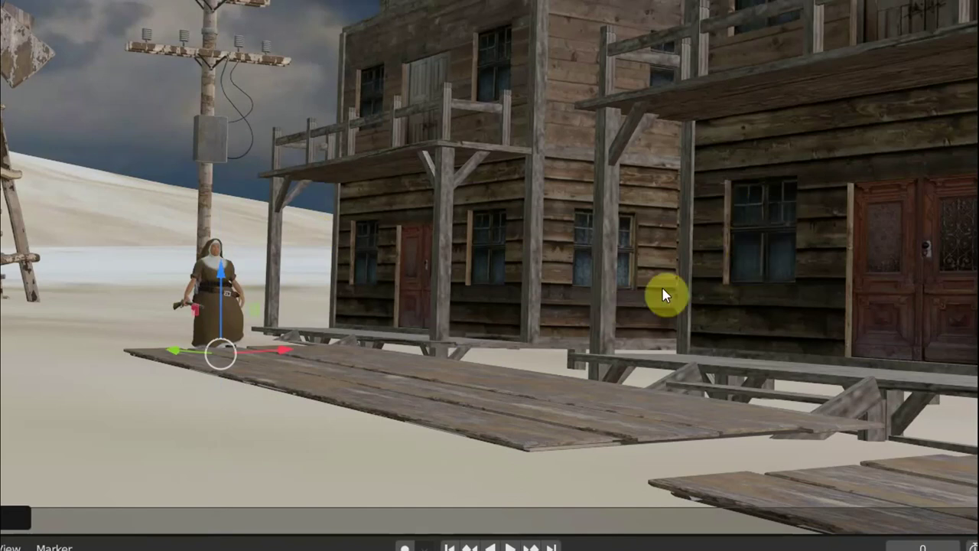
Frame a close view along the storefronts and collapse the timeline to enlarge the 3D view
middle_drag(662, 296, 535, 306)
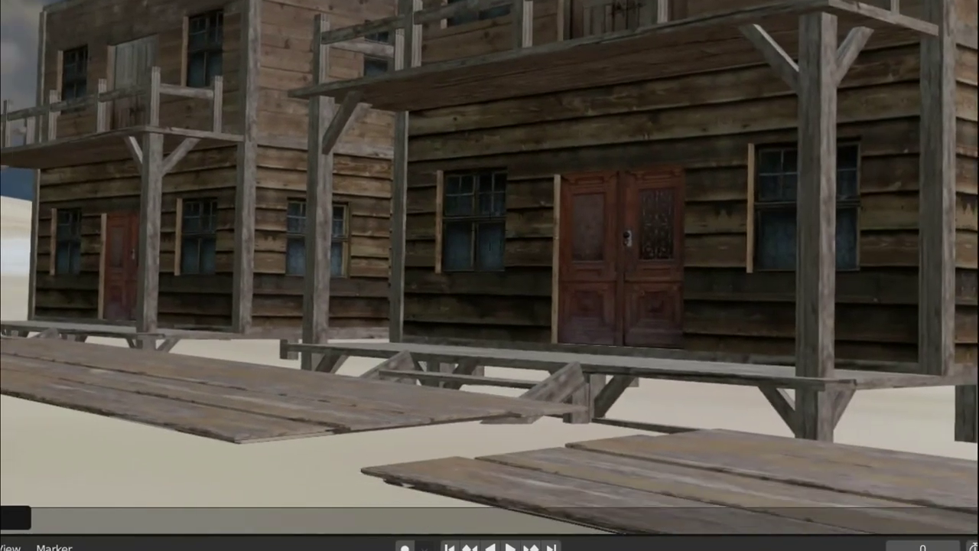
mouse_move(489, 276)
middle_down()
mouse_move(504, 305)
mouse_move(459, 291)
middle_up()
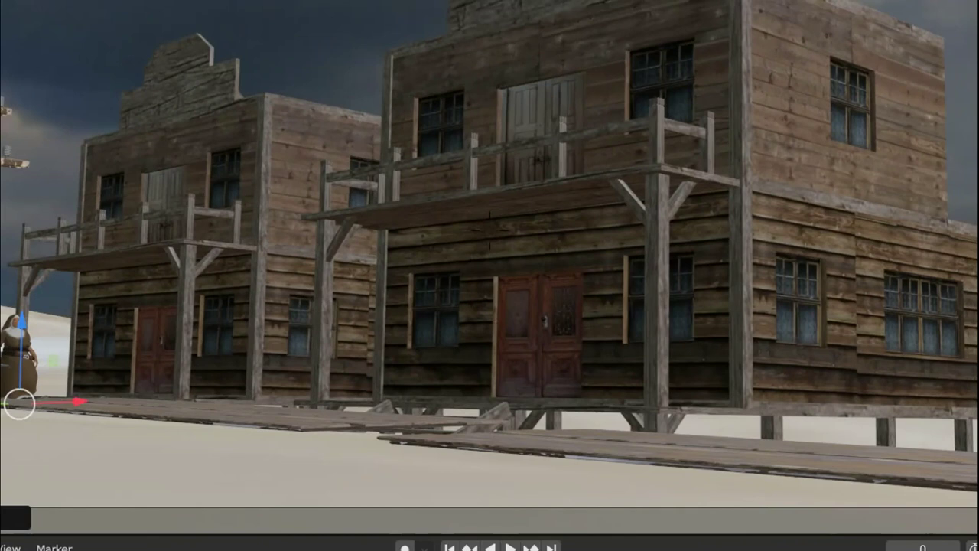
mouse_move(489, 276)
middle_down()
mouse_move(490, 229)
mouse_move(459, 222)
middle_up()
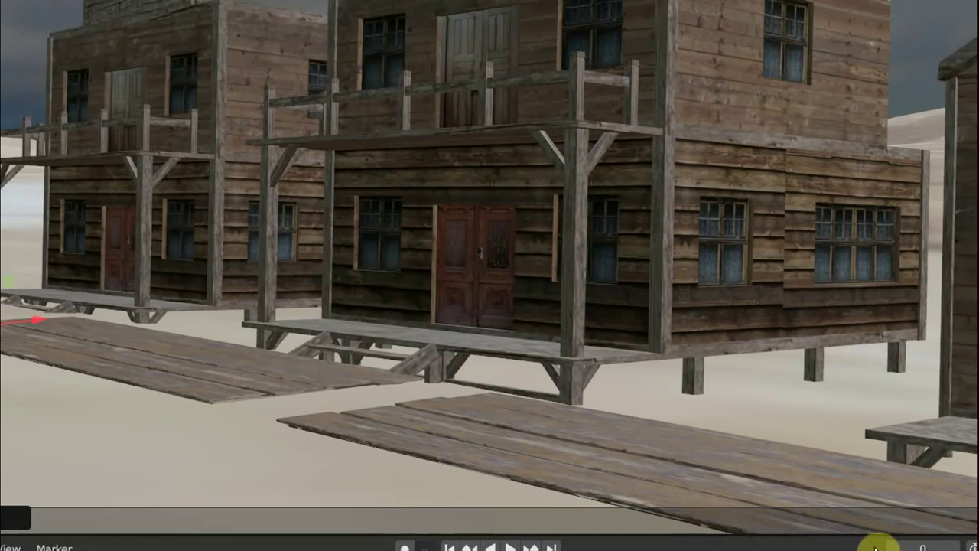
drag(863, 537, 863, 550)
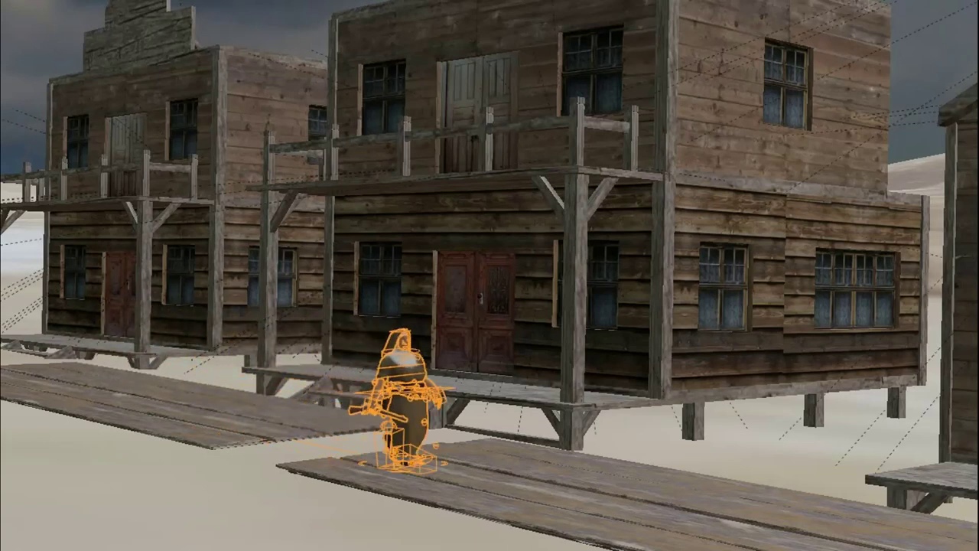
Switch the viewport to Solid shading and hide all overlays
key(z)
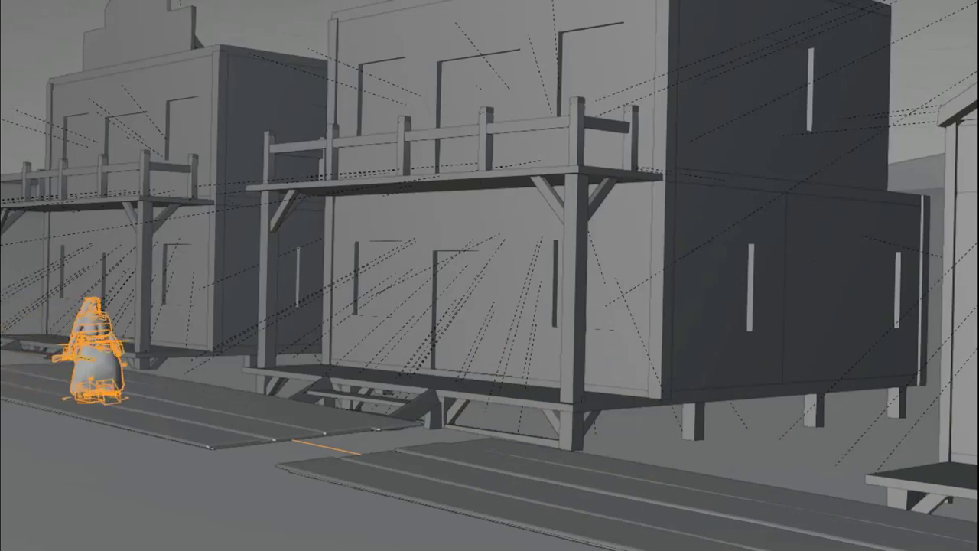
key(shift+alt+z)
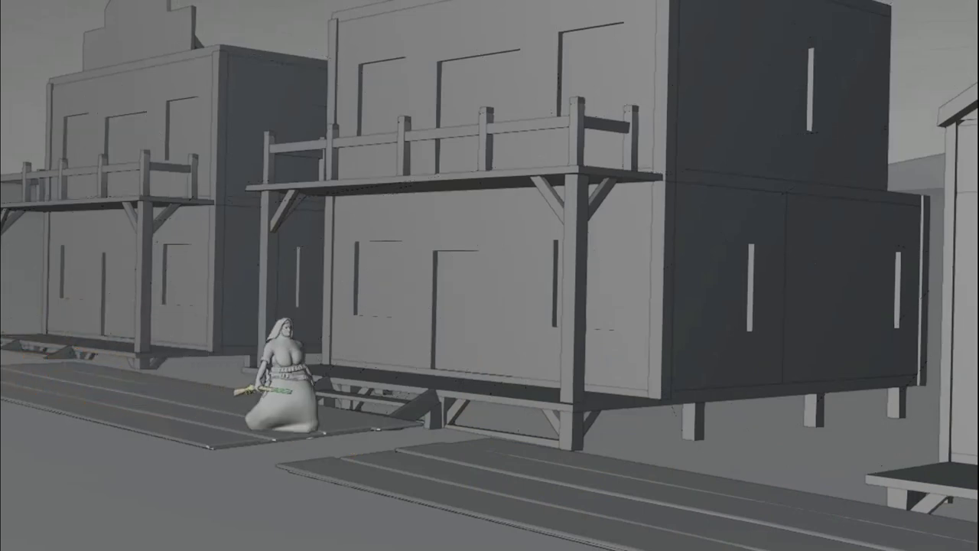